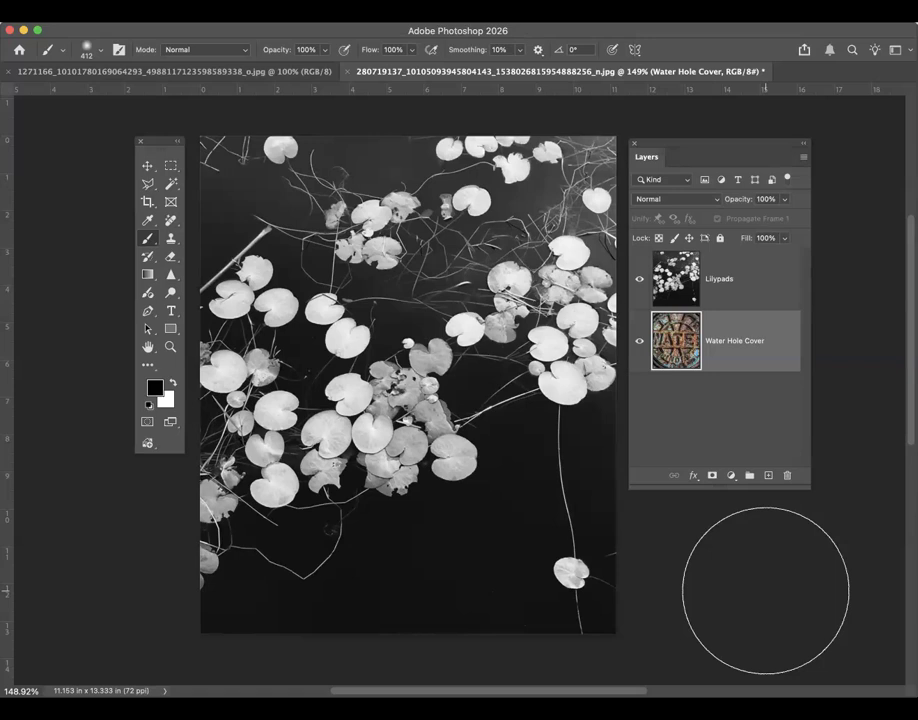
Step: Toggle the Lilypads layer's visibility to compare it with the Water Hole Cover layer beneath
click(641, 285)
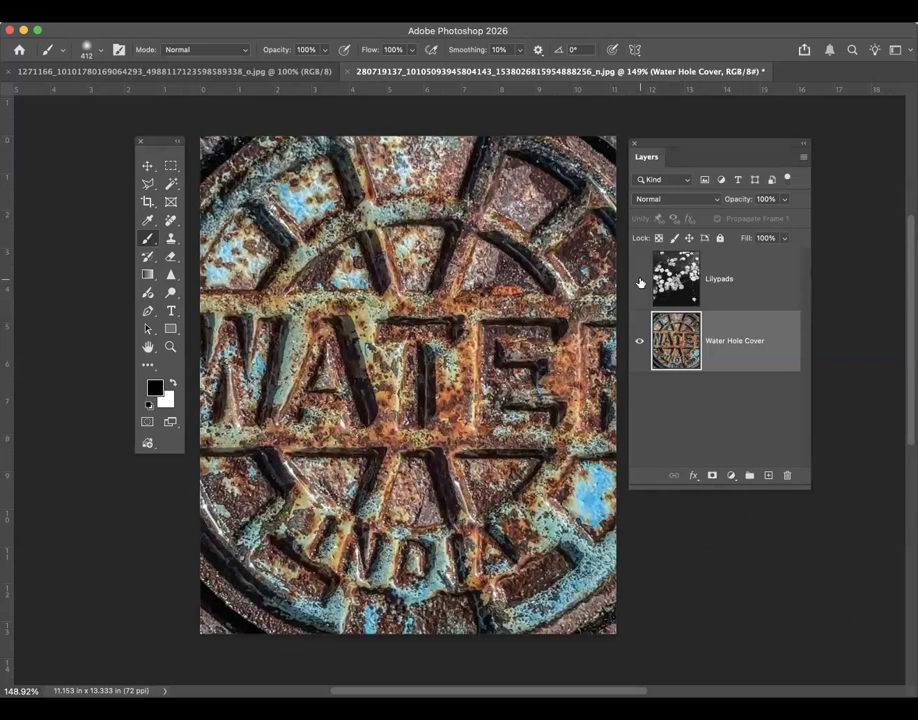
click(640, 282)
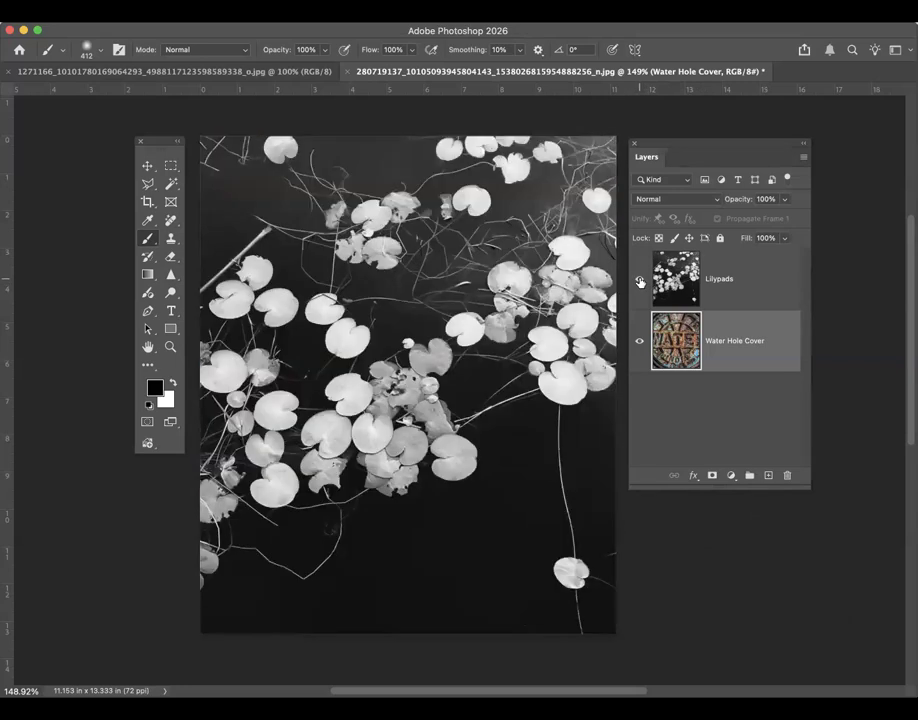
click(640, 283)
click(640, 283)
click(742, 283)
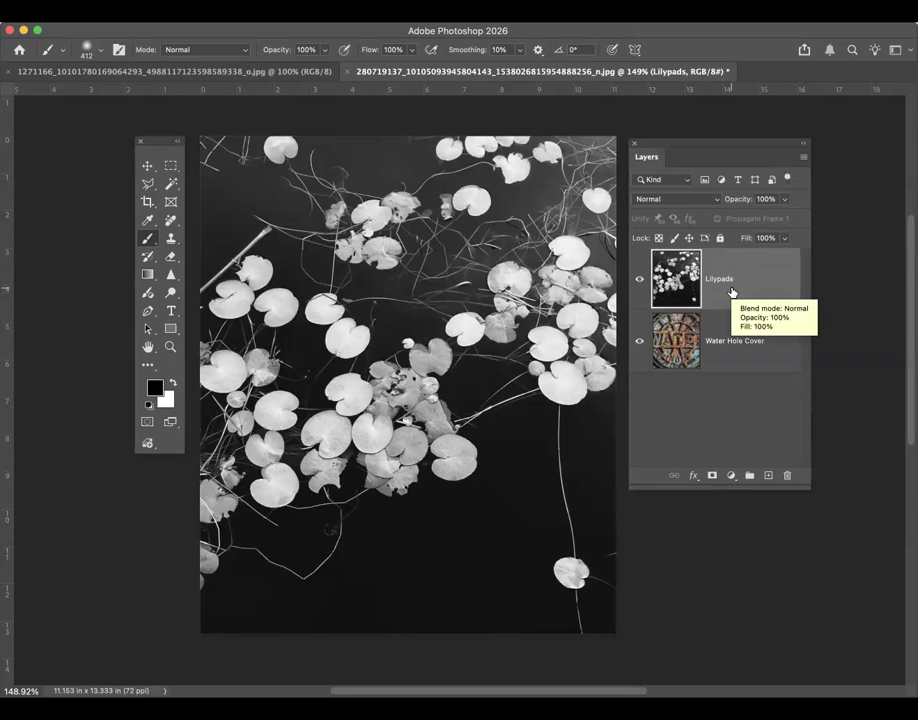
click(639, 280)
click(639, 281)
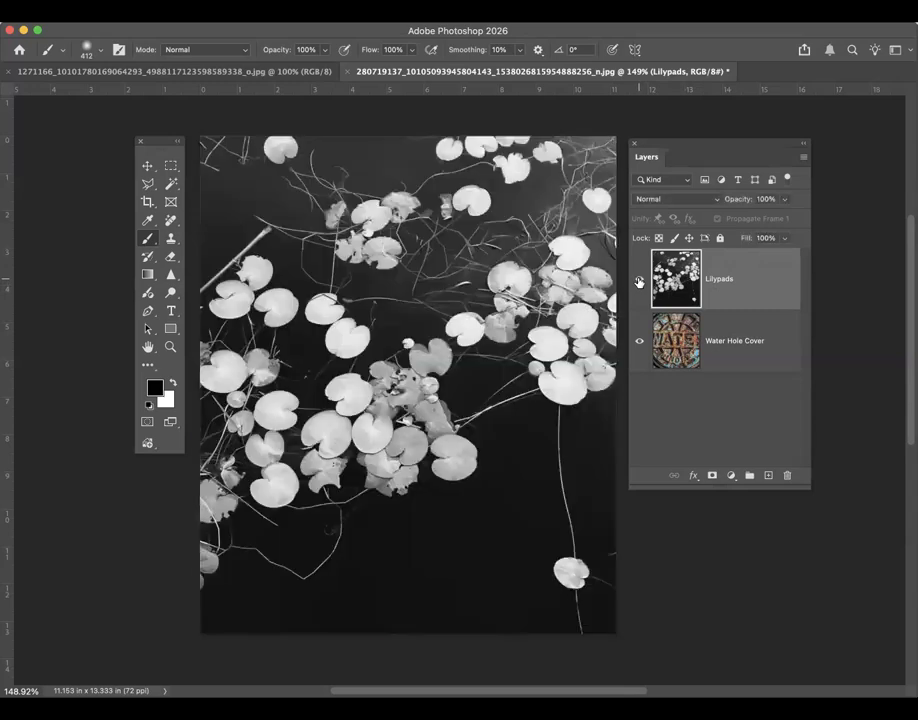
click(639, 281)
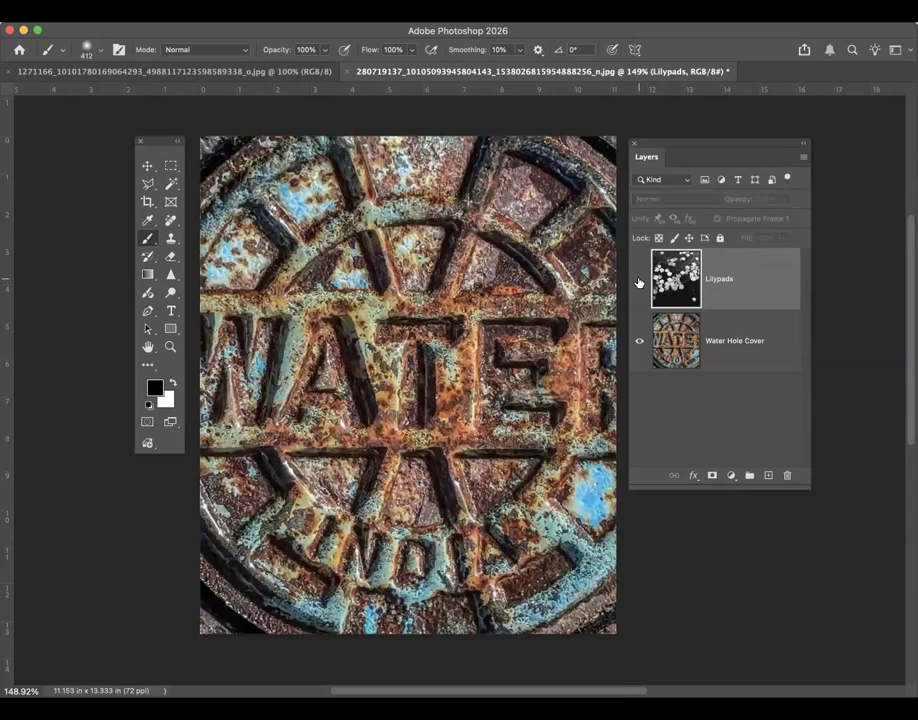
click(639, 281)
Step: Shorten the Layers panel and add a white layer mask to the Lilypads layer
mouse_move(681, 332)
mouse_down()
mouse_move(688, 262)
mouse_move(679, 350)
mouse_up()
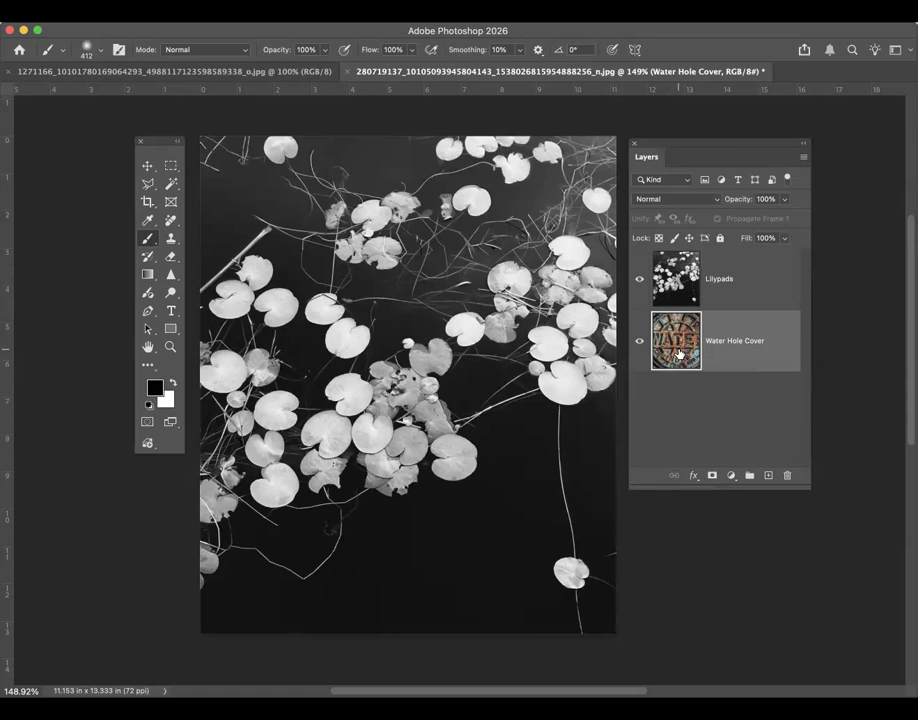
click(689, 284)
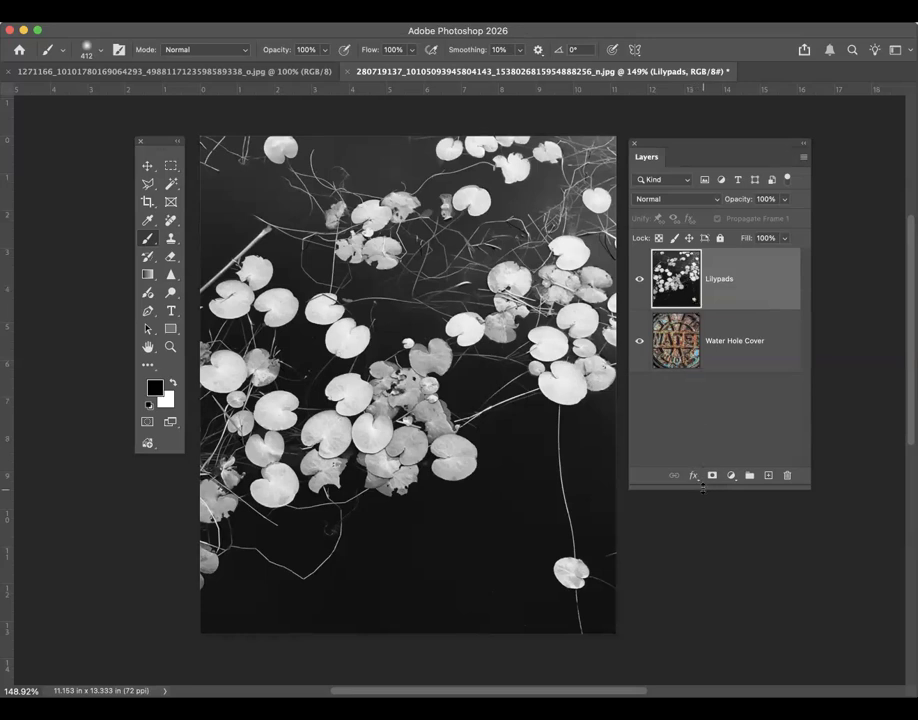
drag(702, 488, 699, 417)
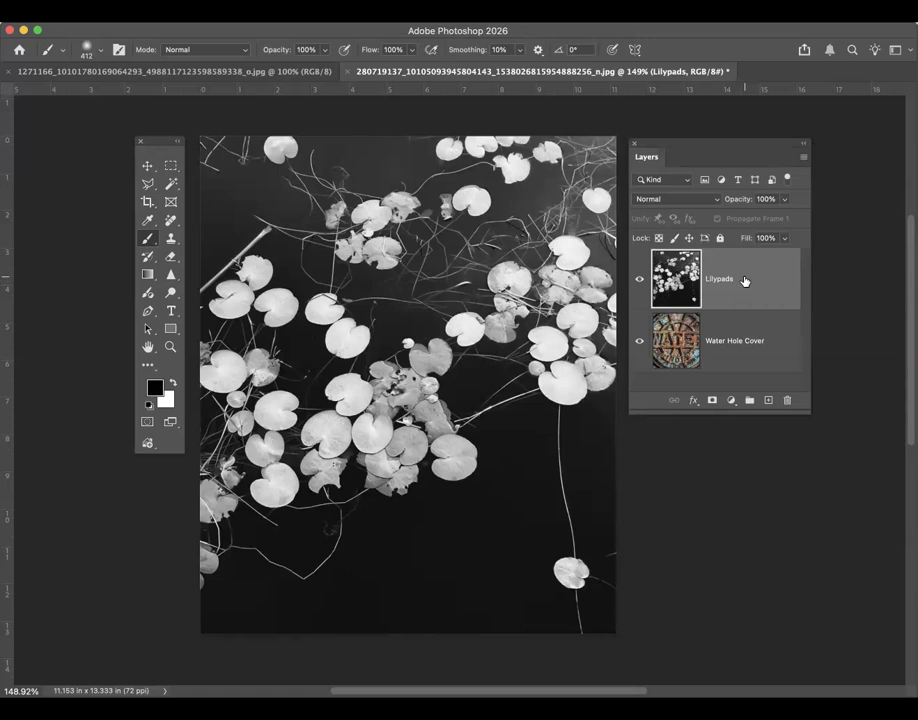
click(727, 354)
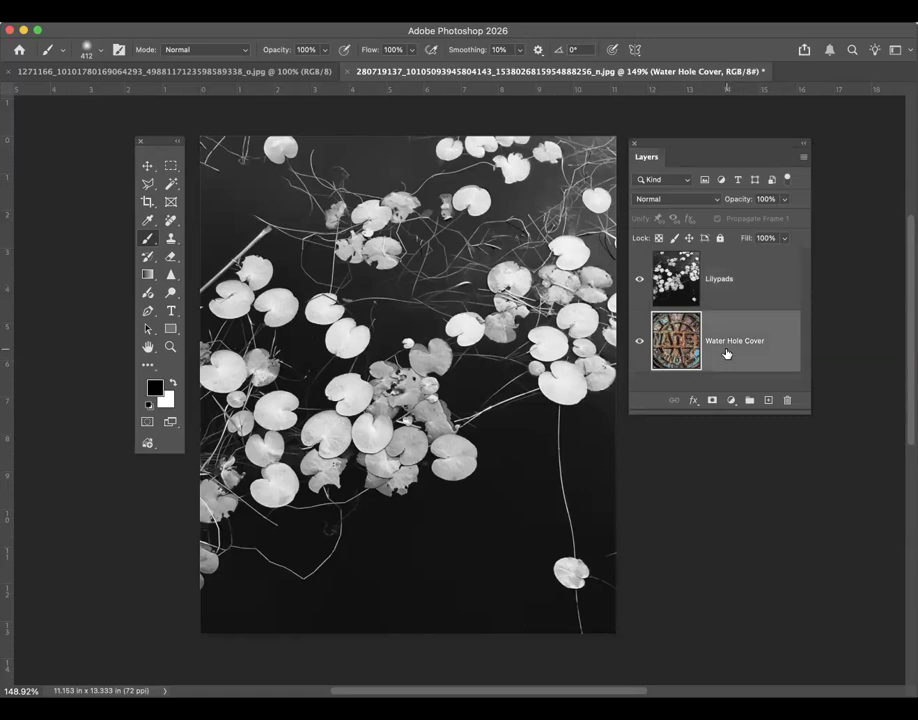
click(705, 284)
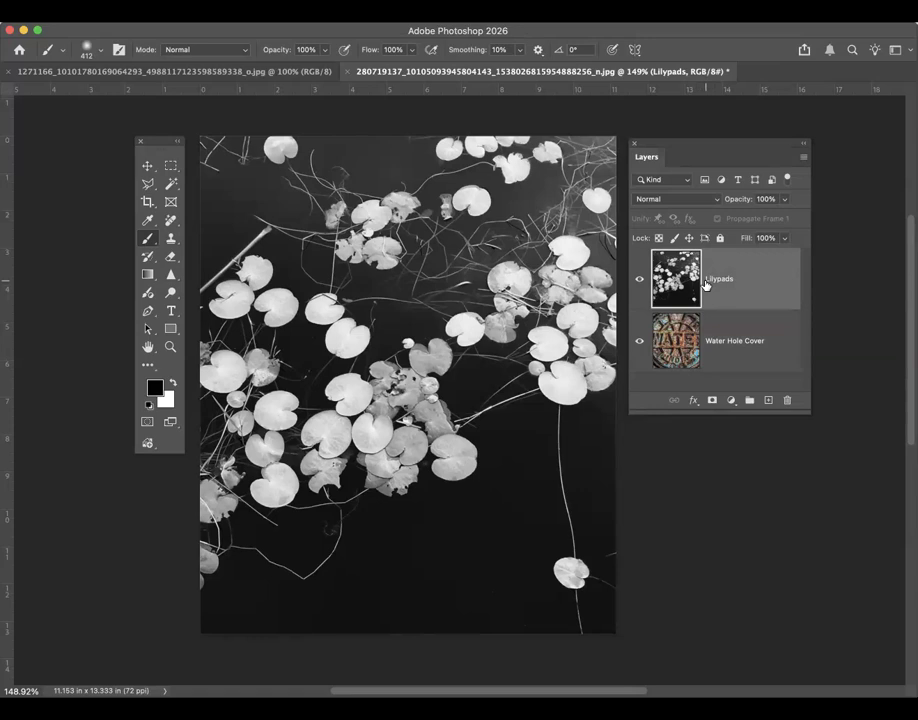
click(711, 401)
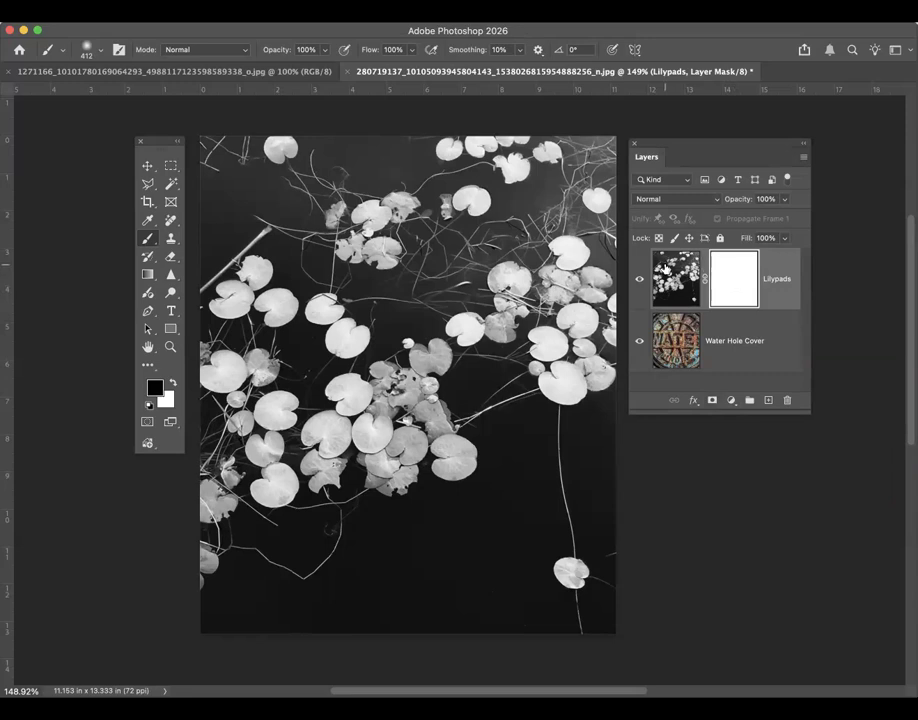
Step: Compare the active states of the Lilypads image and its layer mask, finishing with the mask active
click(668, 270)
click(751, 270)
click(676, 272)
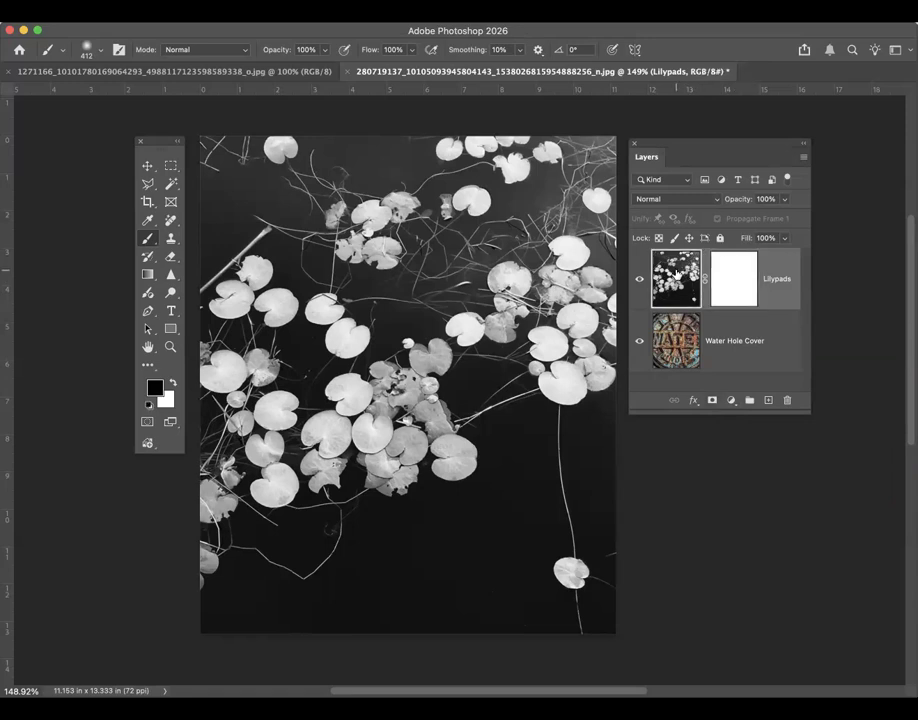
click(740, 274)
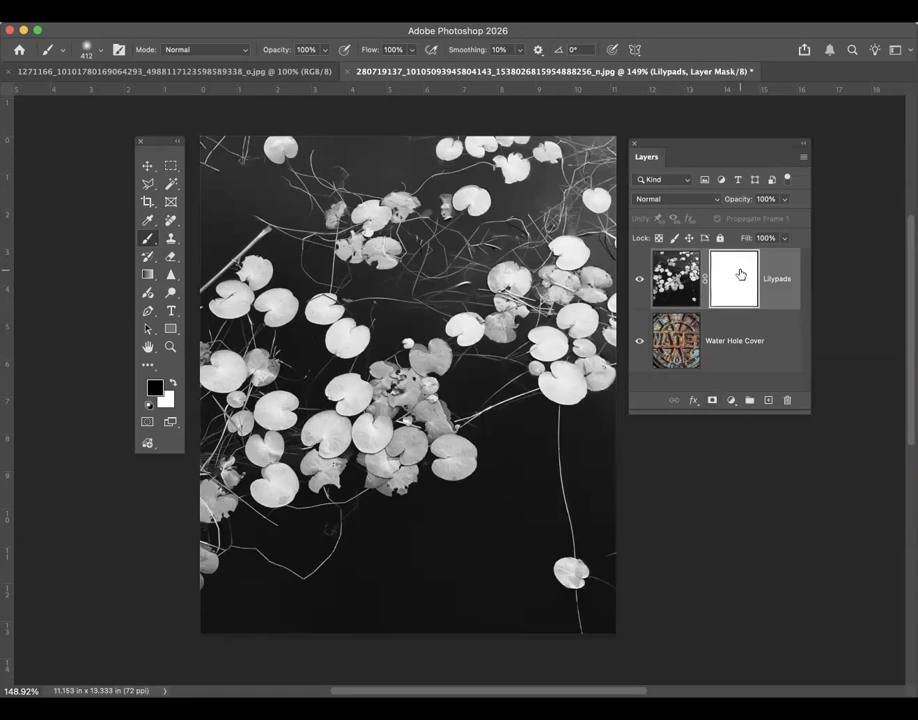
click(673, 270)
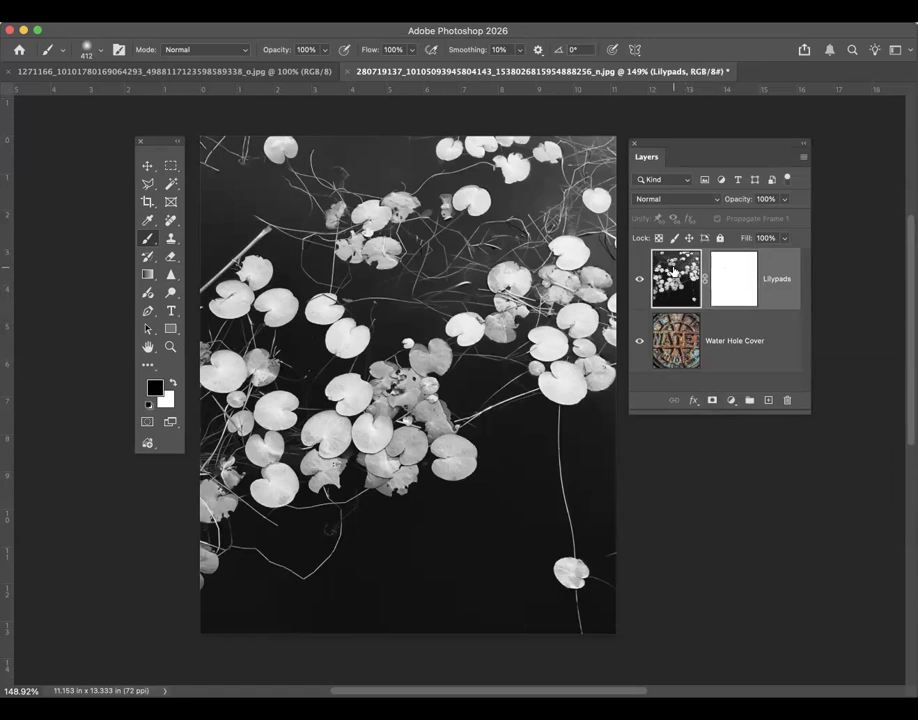
click(728, 271)
click(680, 272)
click(736, 274)
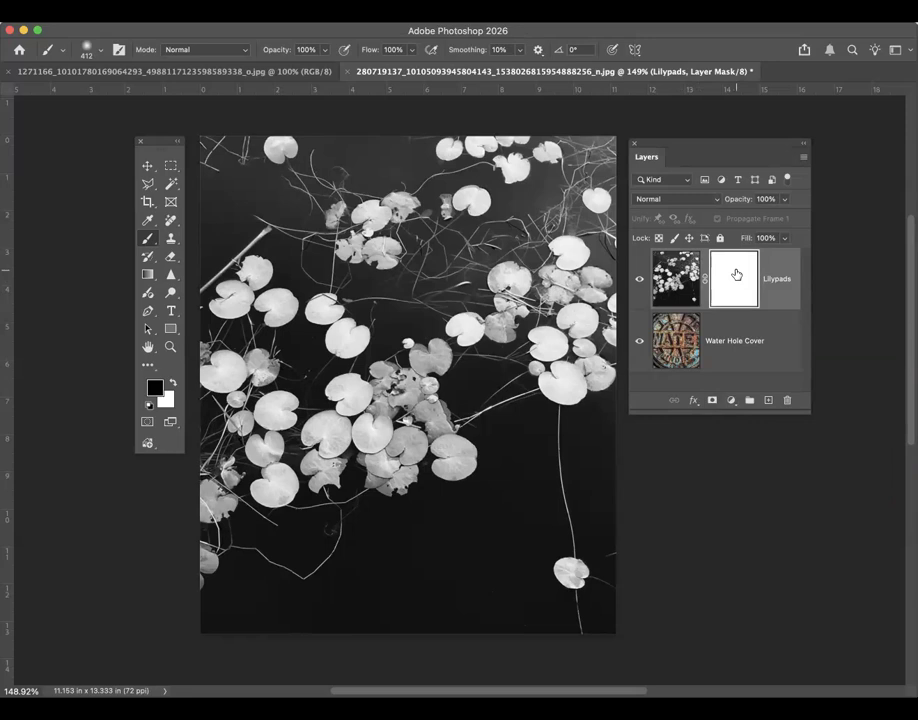
click(675, 277)
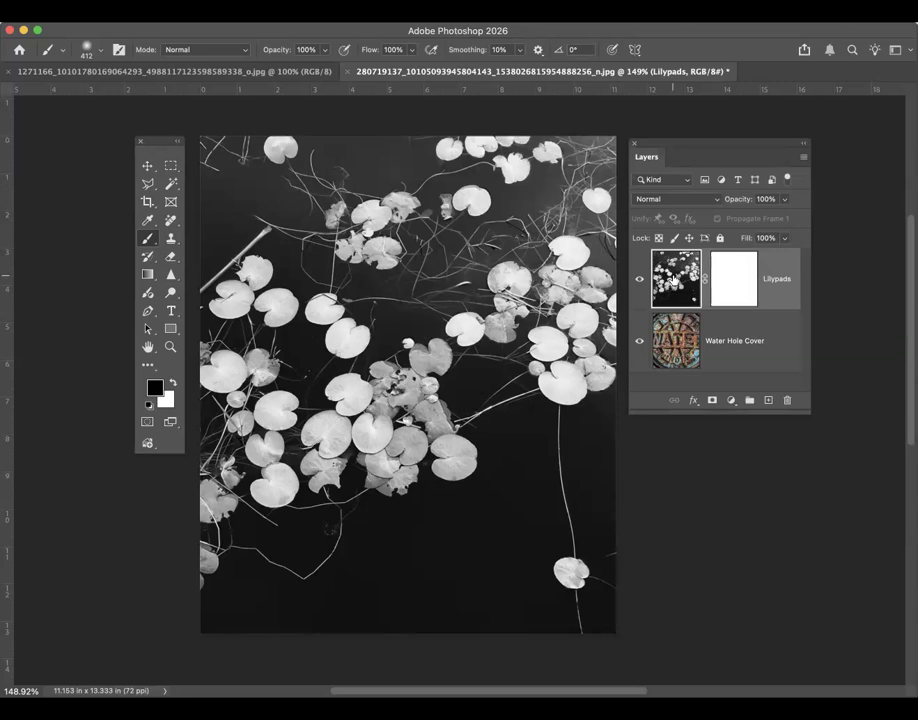
click(729, 283)
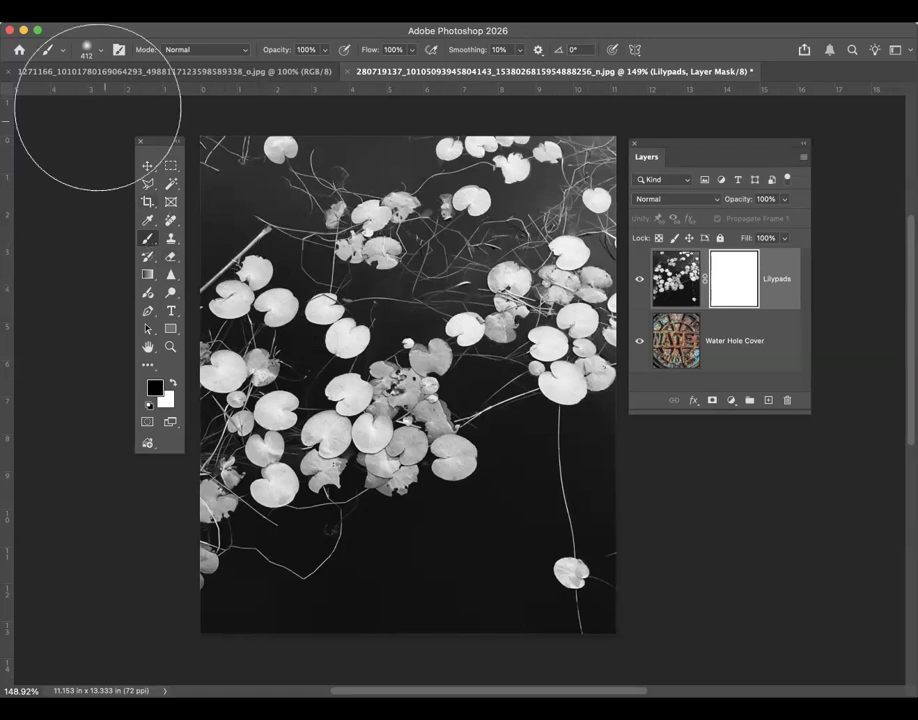
Step: Set the brush to 220 px with 0% hardness and paint a black diagonal band across the middle of the Lilypads mask
click(86, 55)
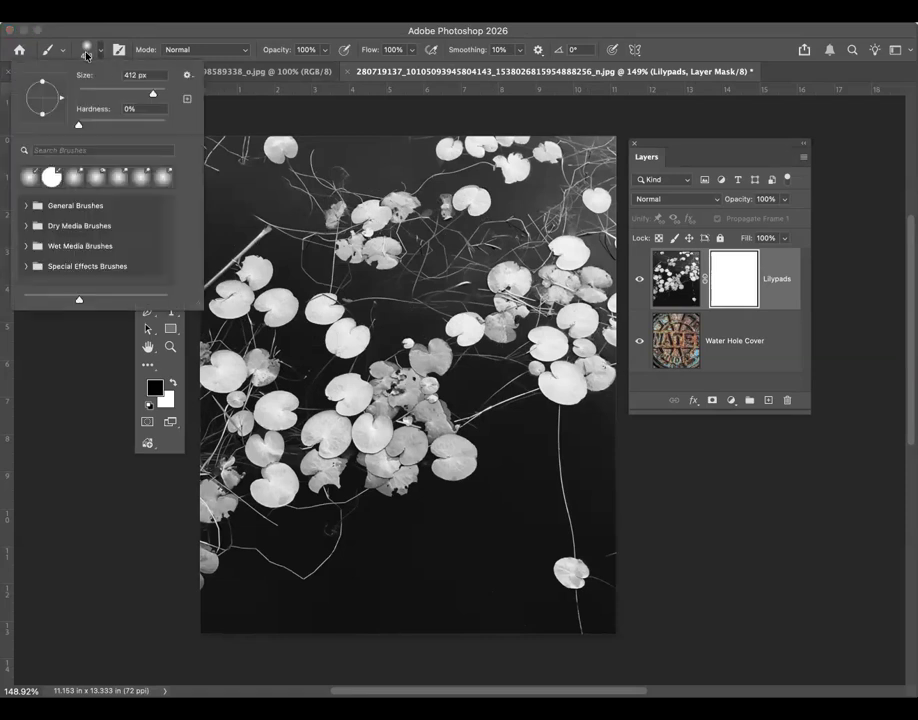
drag(152, 97, 144, 96)
drag(79, 126, 71, 123)
click(101, 53)
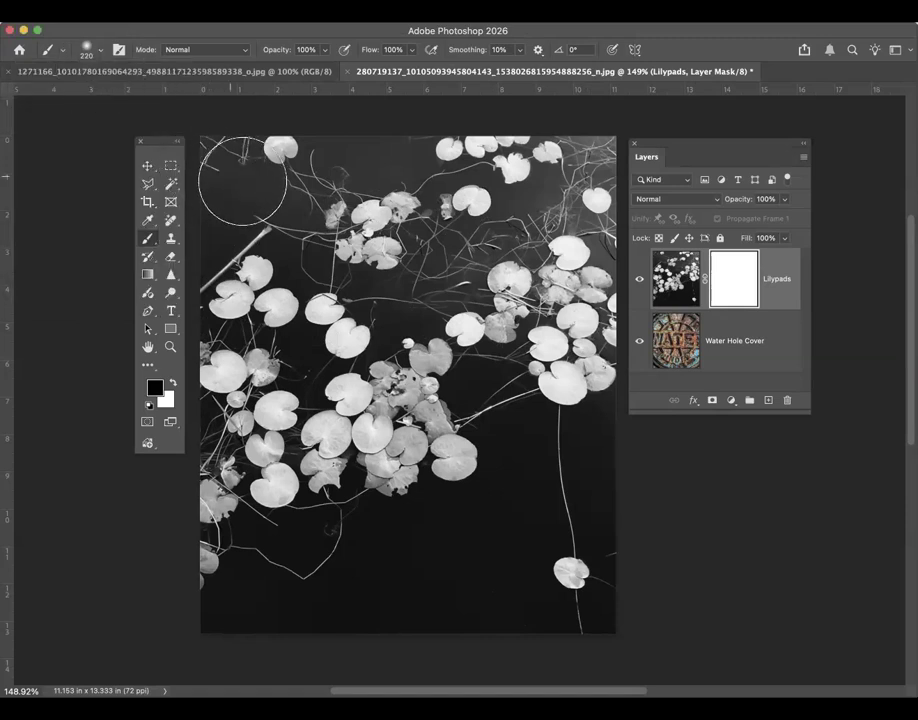
mouse_move(232, 425)
mouse_down()
mouse_move(432, 315)
mouse_move(598, 291)
mouse_move(585, 280)
mouse_move(503, 293)
mouse_move(397, 325)
mouse_move(258, 370)
mouse_move(205, 415)
mouse_move(452, 335)
mouse_move(560, 330)
mouse_up()
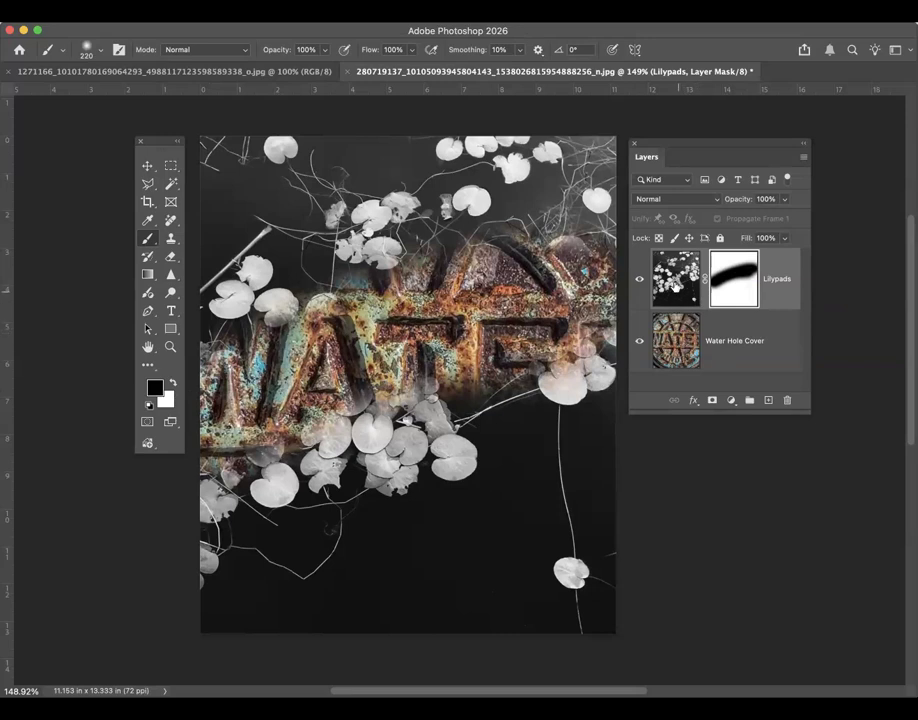
Step: Paint white on the Lilypads mask over the middle of the revealed band to restore the lily pads there
click(676, 287)
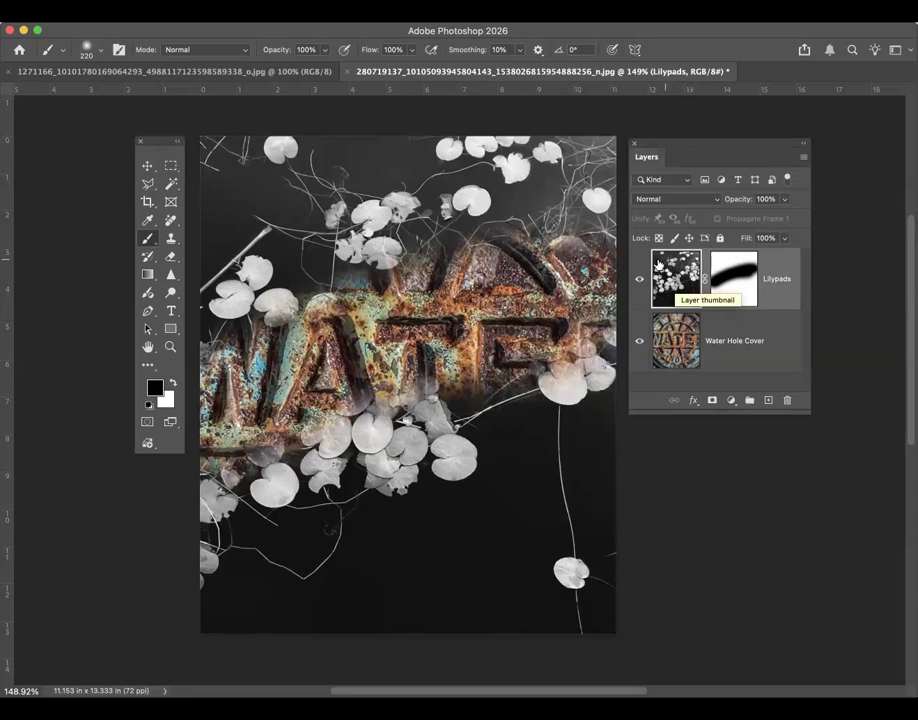
click(660, 299)
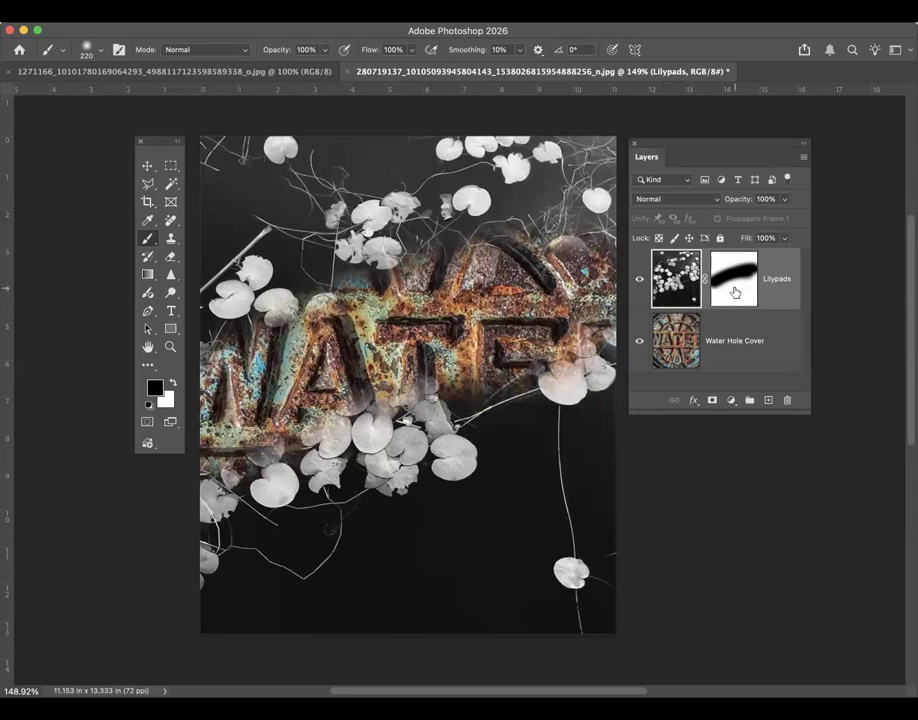
click(735, 292)
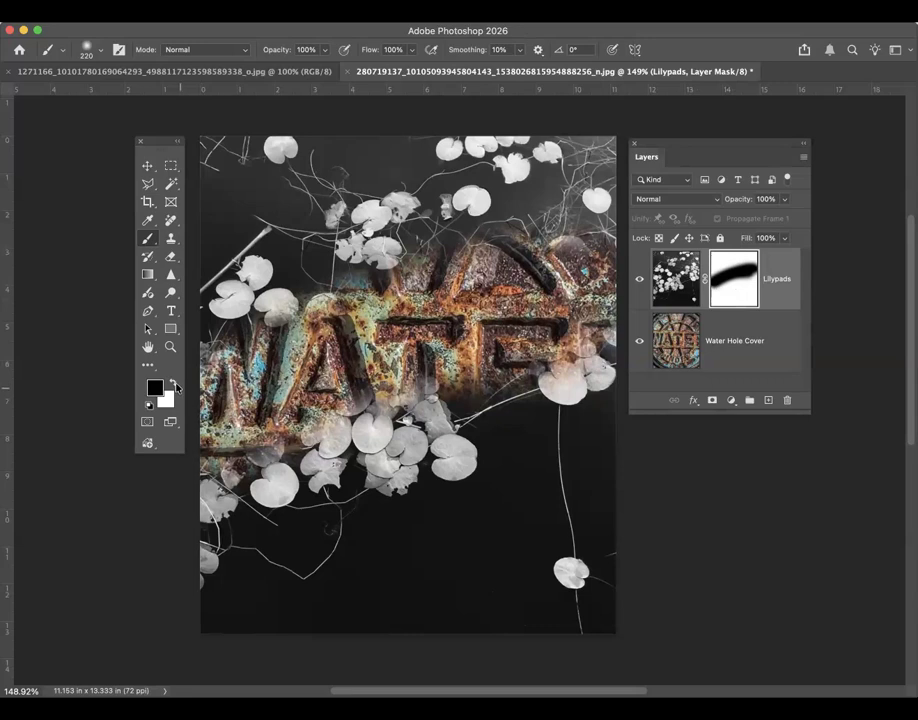
click(175, 385)
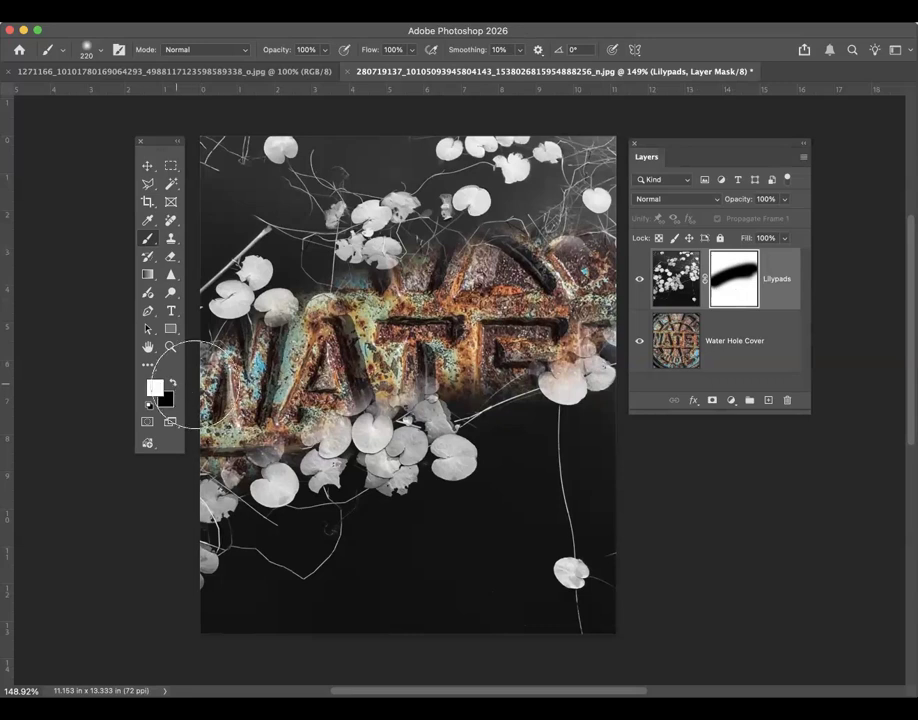
mouse_move(325, 210)
mouse_down()
mouse_move(376, 320)
mouse_move(431, 500)
mouse_move(441, 415)
mouse_move(434, 313)
mouse_move(404, 213)
mouse_move(404, 237)
mouse_move(468, 400)
mouse_up()
mouse_move(366, 428)
mouse_down()
mouse_move(337, 243)
mouse_move(405, 245)
mouse_move(480, 437)
mouse_up()
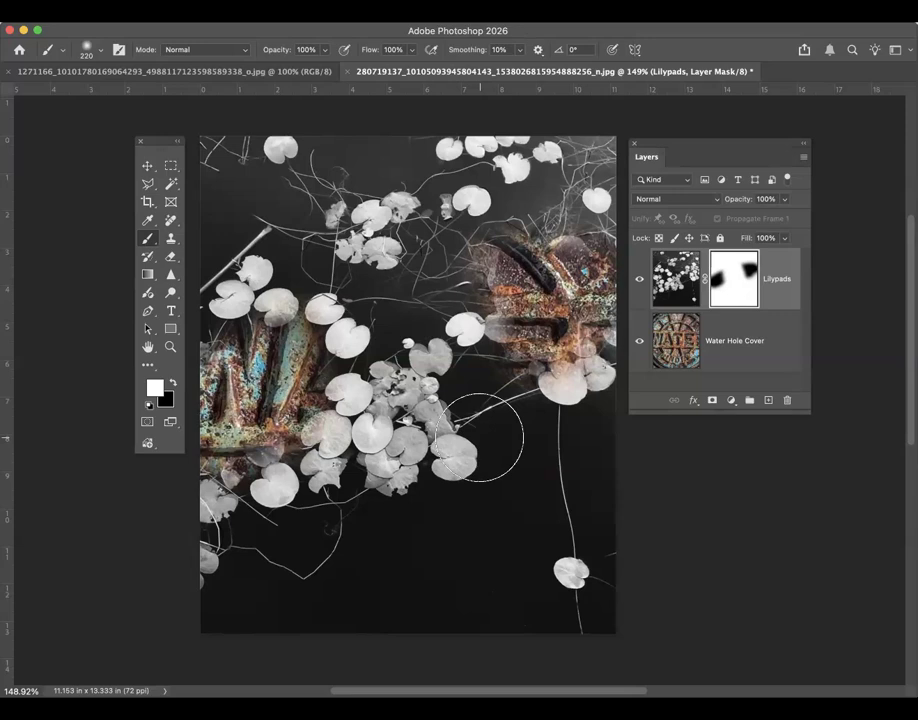
Step: Set a hard-edged 284 px brush and paint white over the remaining black areas of the Lilypads mask
click(98, 52)
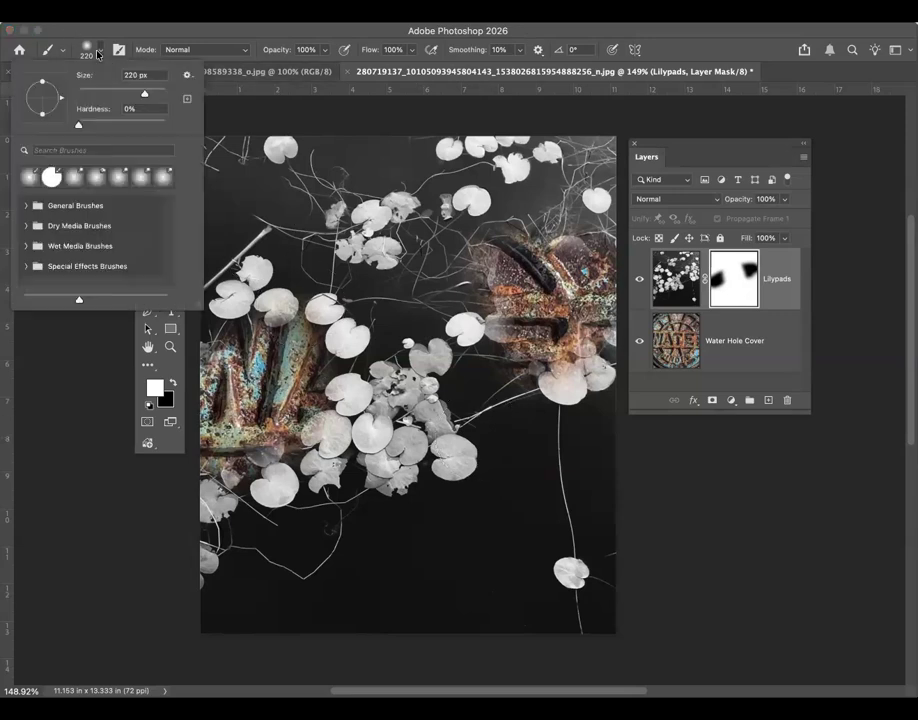
drag(79, 124, 195, 131)
drag(144, 94, 147, 97)
mouse_move(347, 426)
mouse_down()
mouse_move(341, 390)
mouse_move(262, 421)
mouse_move(560, 255)
mouse_move(575, 378)
mouse_move(567, 245)
mouse_move(540, 248)
mouse_up()
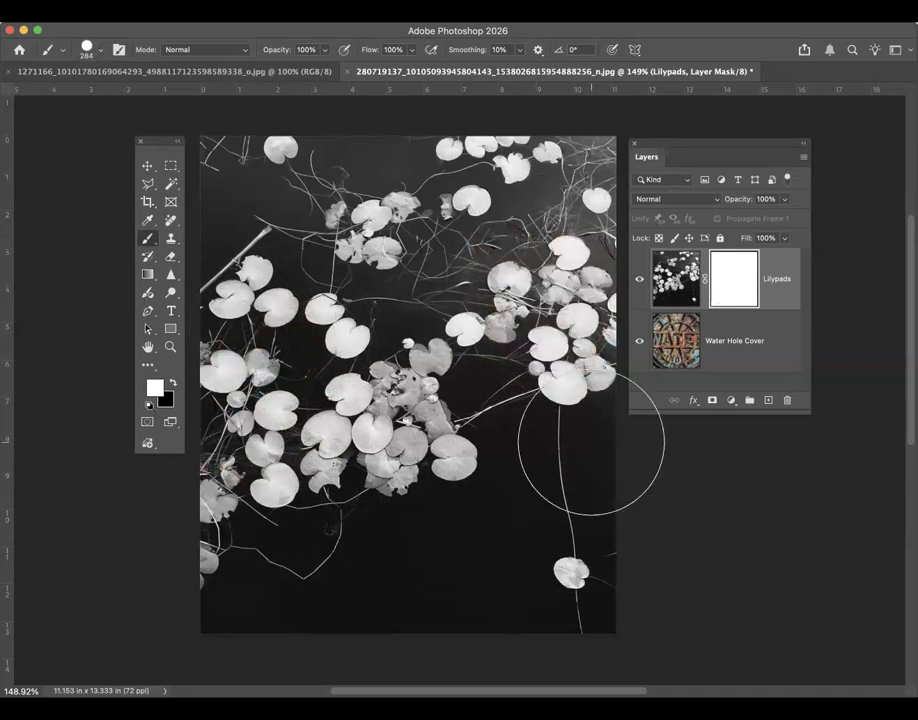
Step: Paint a winding black stroke on the Lilypads mask, undo it, and stamp one hard-edged black circle just above and right of centre
click(173, 384)
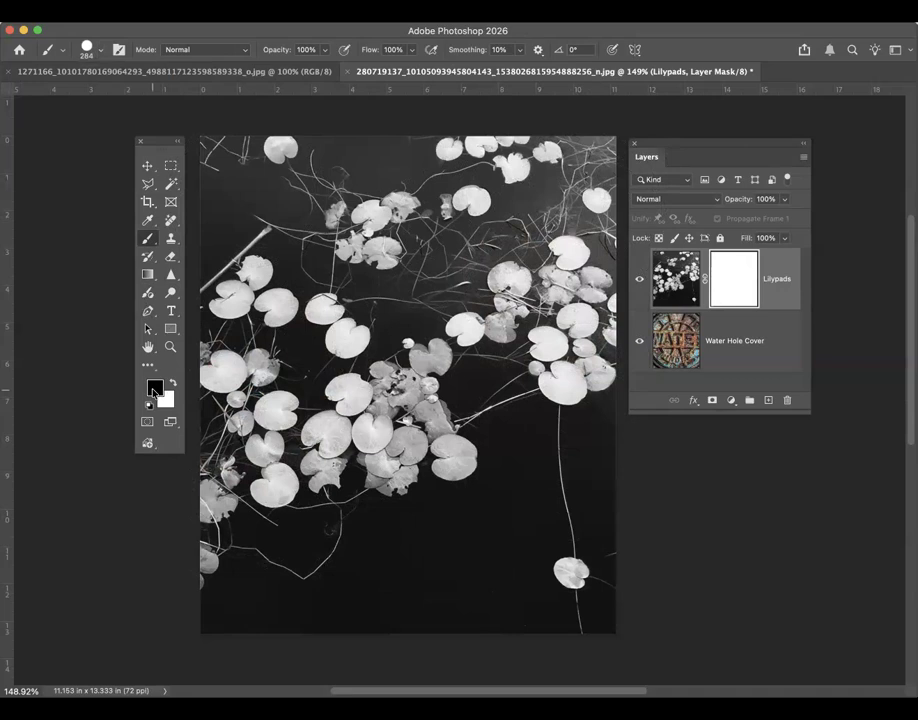
mouse_move(245, 265)
mouse_down()
mouse_move(323, 220)
mouse_move(423, 195)
mouse_move(480, 238)
mouse_move(390, 390)
mouse_move(377, 445)
mouse_move(615, 505)
mouse_up()
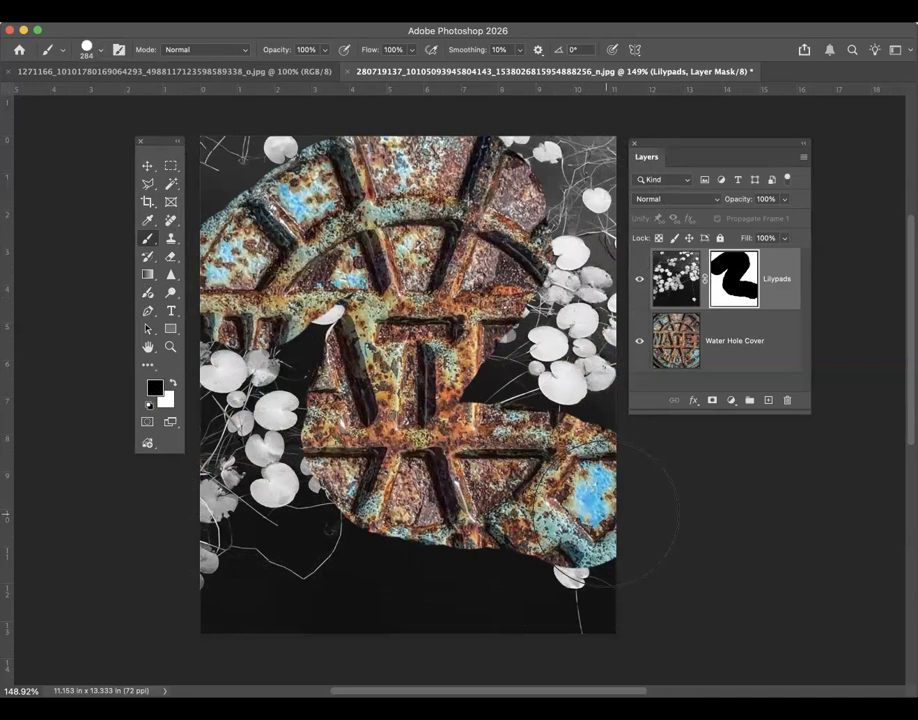
key(super+z)
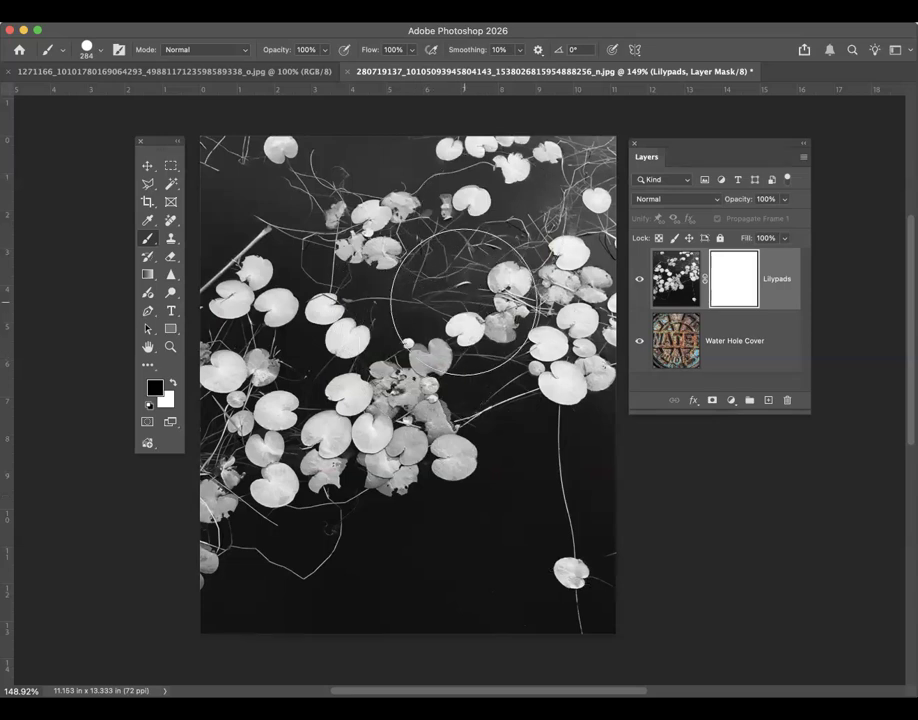
click(463, 302)
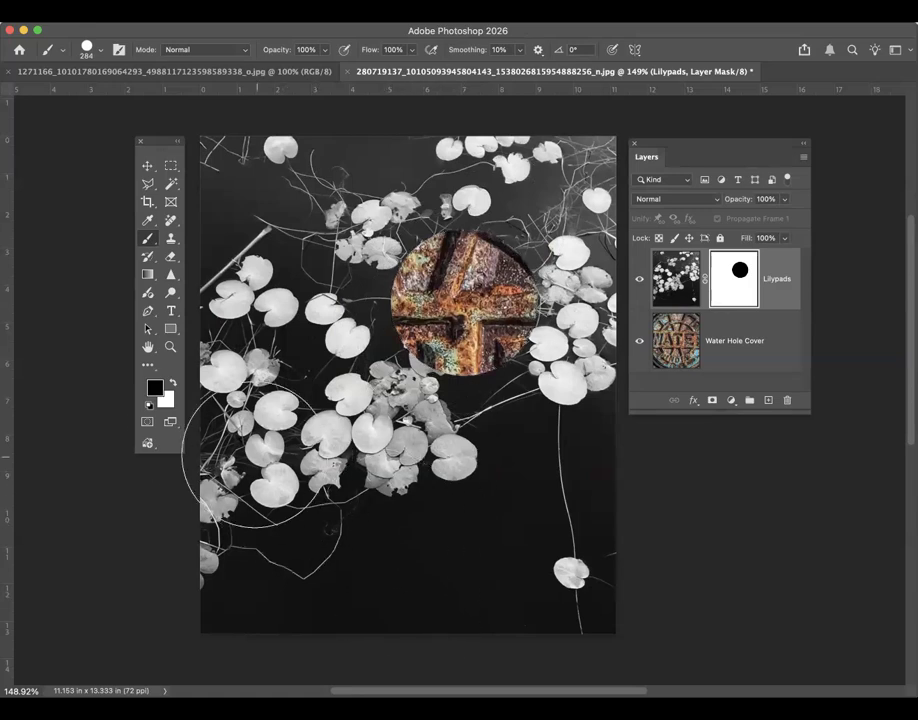
Step: Set the foreground colour to #864343 and stamp a grey circle on the Lilypads mask below the black one
click(157, 391)
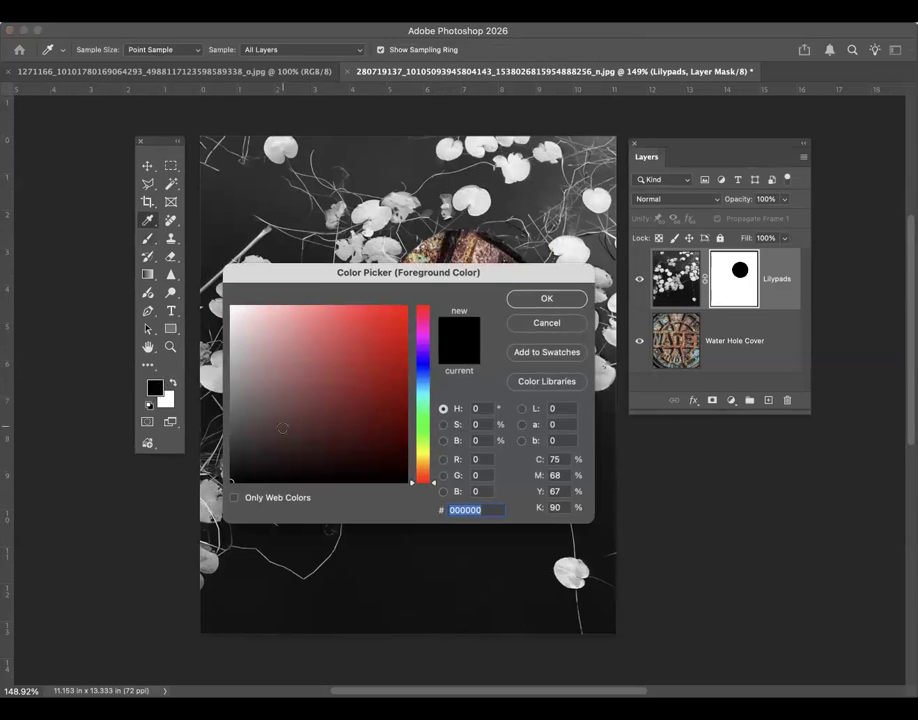
click(265, 420)
mouse_move(314, 414)
mouse_down()
mouse_move(328, 383)
mouse_move(318, 388)
mouse_up()
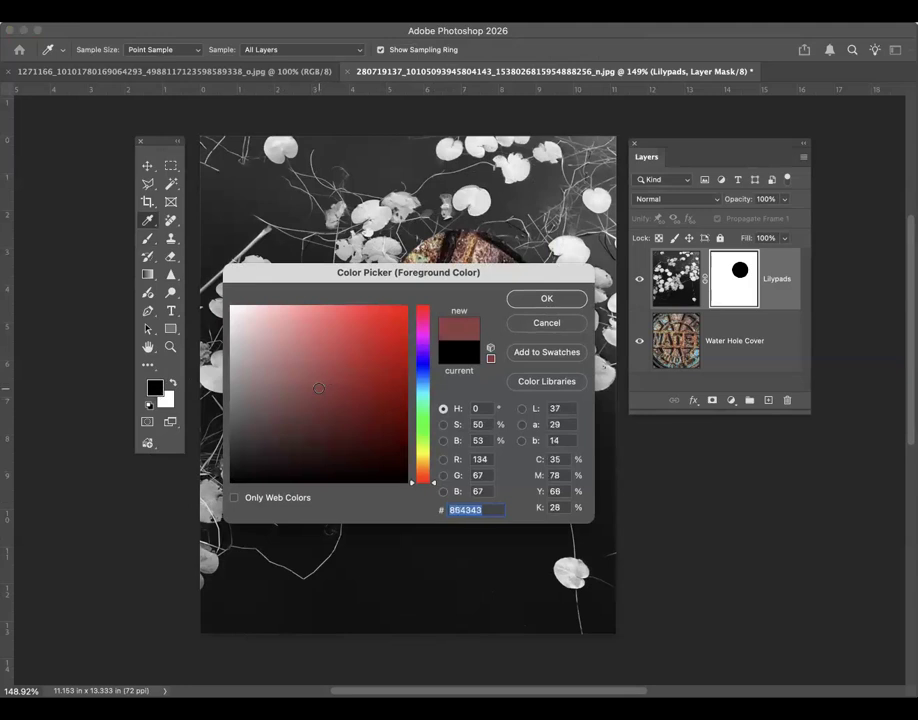
click(545, 298)
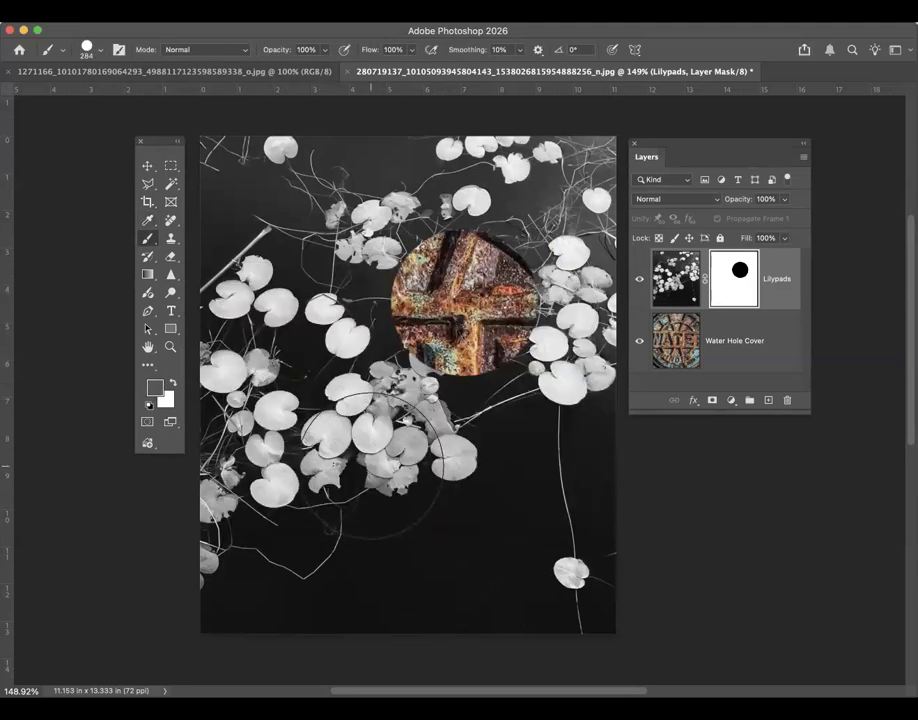
click(456, 480)
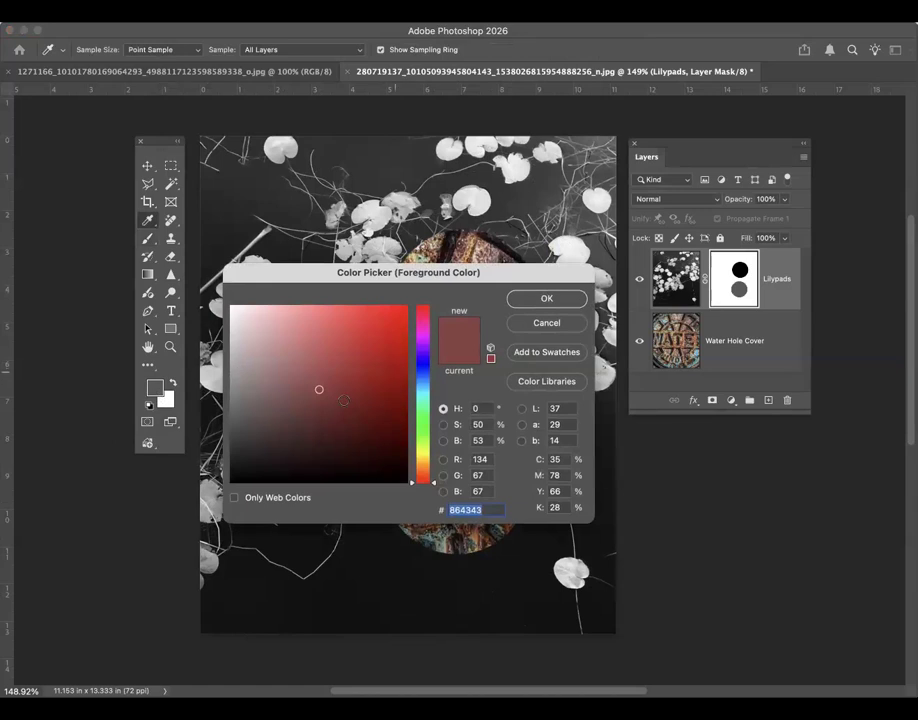
Step: Set the foreground colour to #ceaaaa and stamp a light grey circle on the Lilypads mask, beside the black and darker grey circles
click(261, 339)
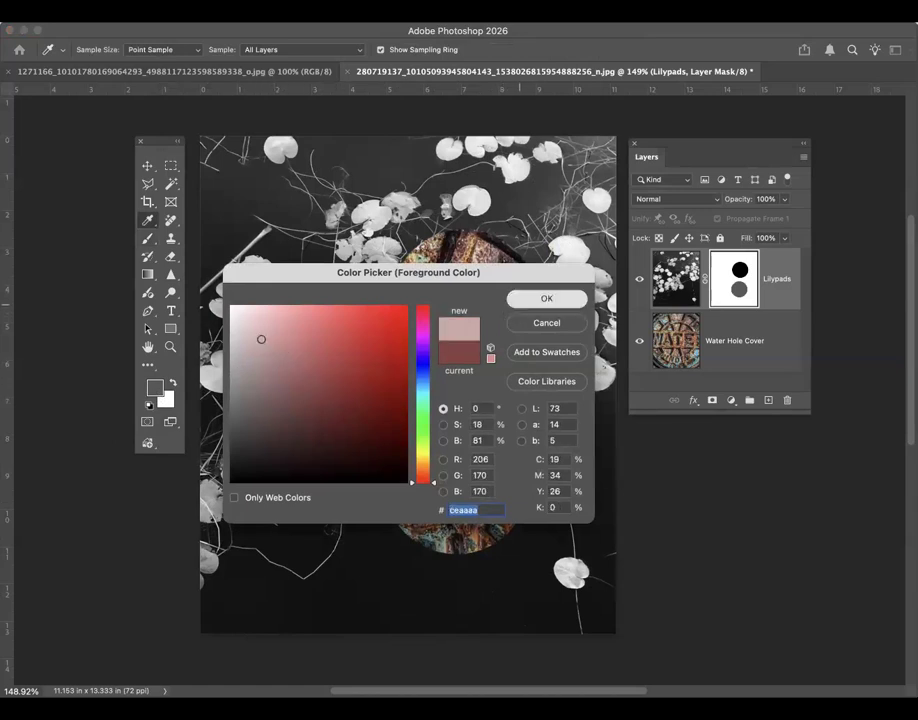
click(545, 299)
key(b)
click(303, 365)
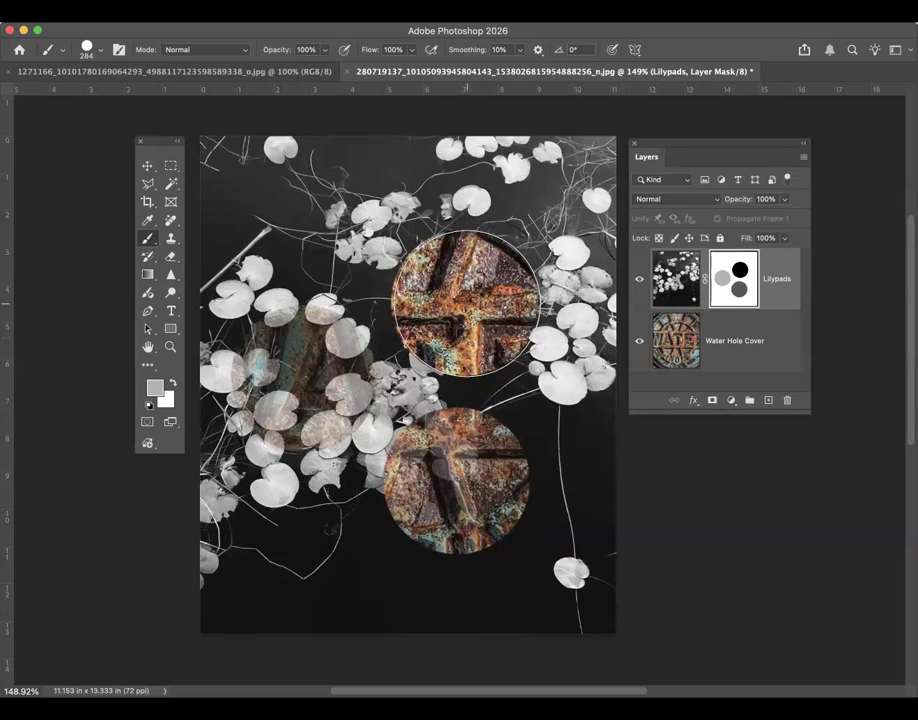
Step: Undo all the painting on the Lilypads mask and the adding of the layer mask itself
key(super+z)
key(super+z)
key(super+z)
key(super+z)
key(super+z)
key(super+z)
key(super+z)
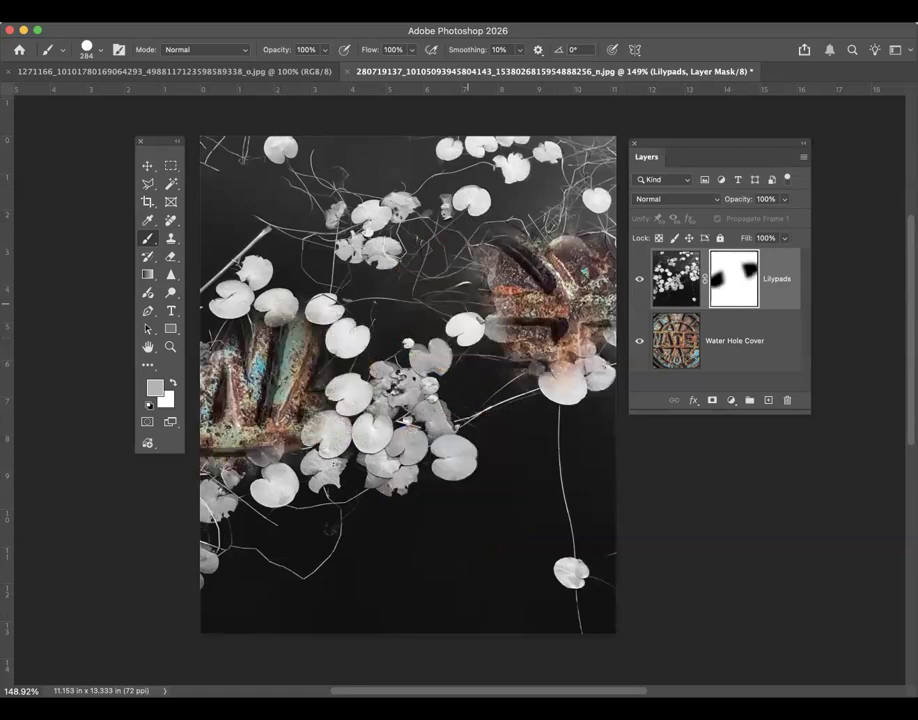
key(super+z)
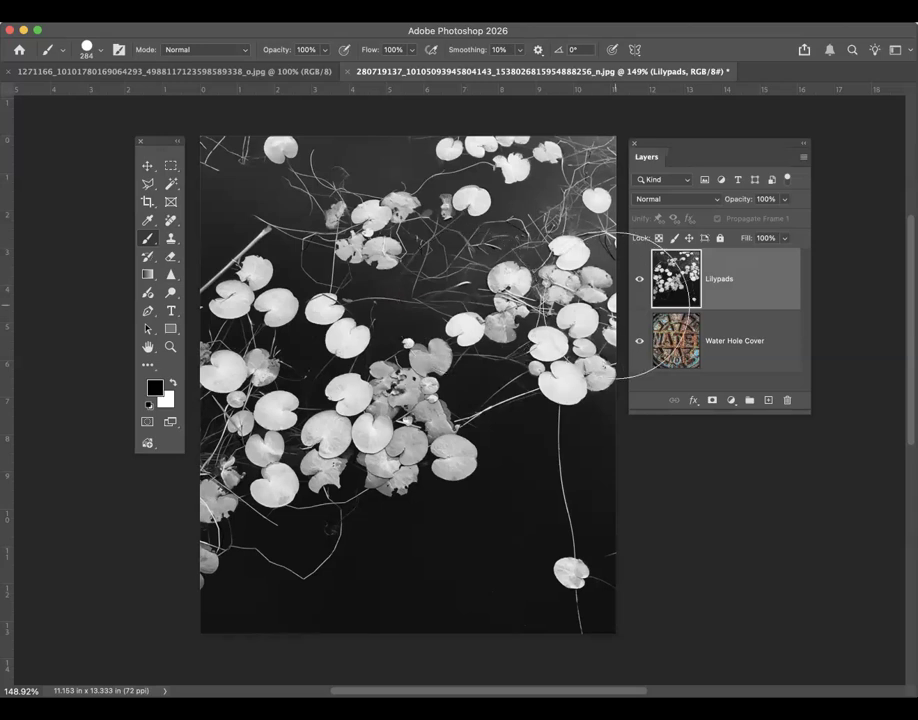
Step: Marquee-select a full-width horizontal band across the middle of the image, try a layer mask from it on Lilypads, and undo the mask
click(171, 165)
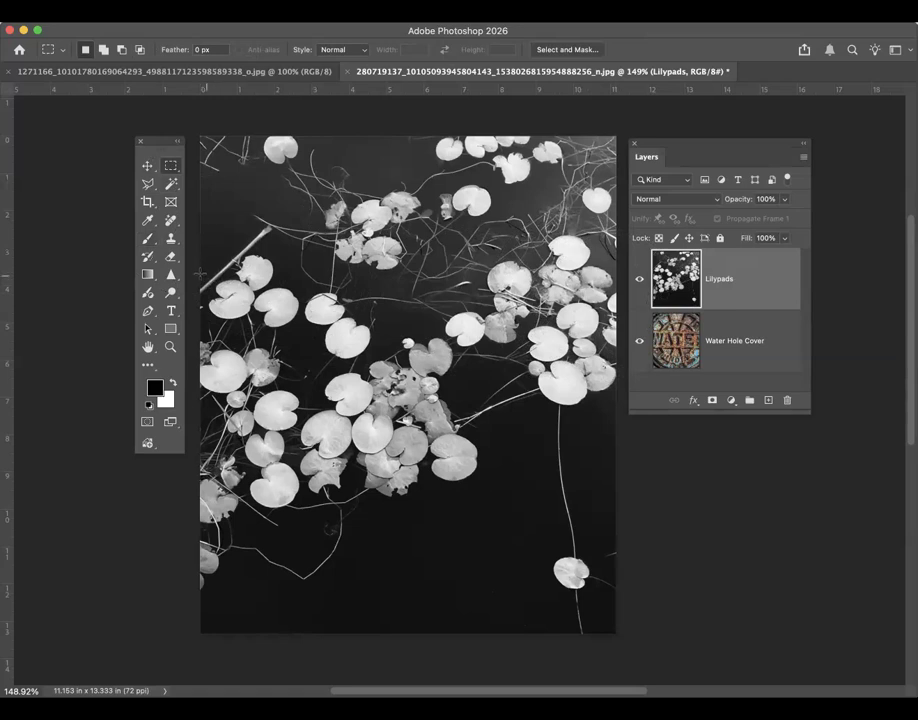
drag(201, 271, 400, 360)
drag(515, 410, 617, 464)
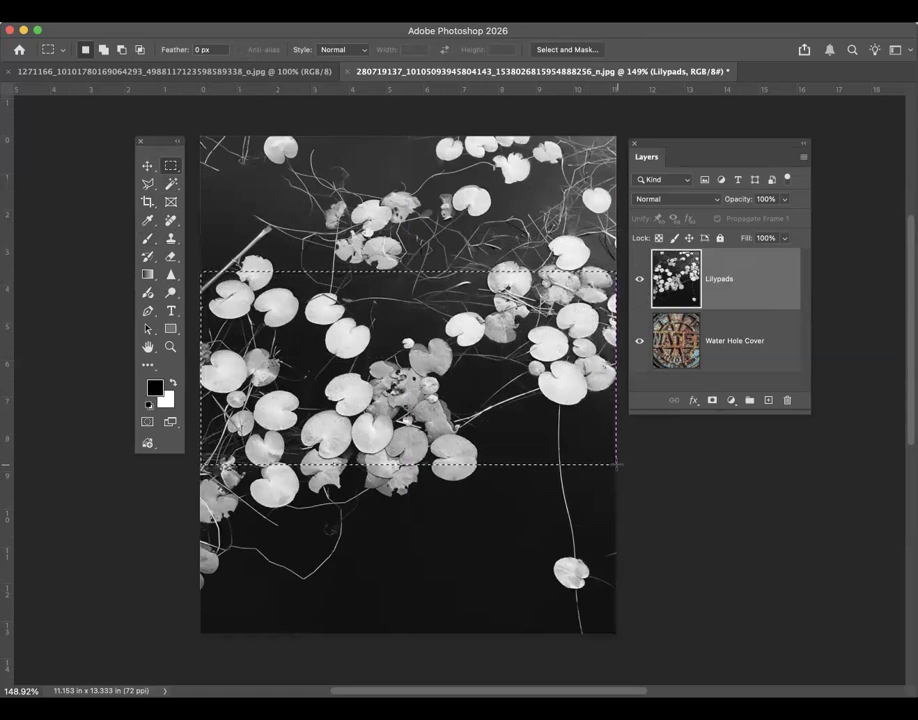
click(712, 403)
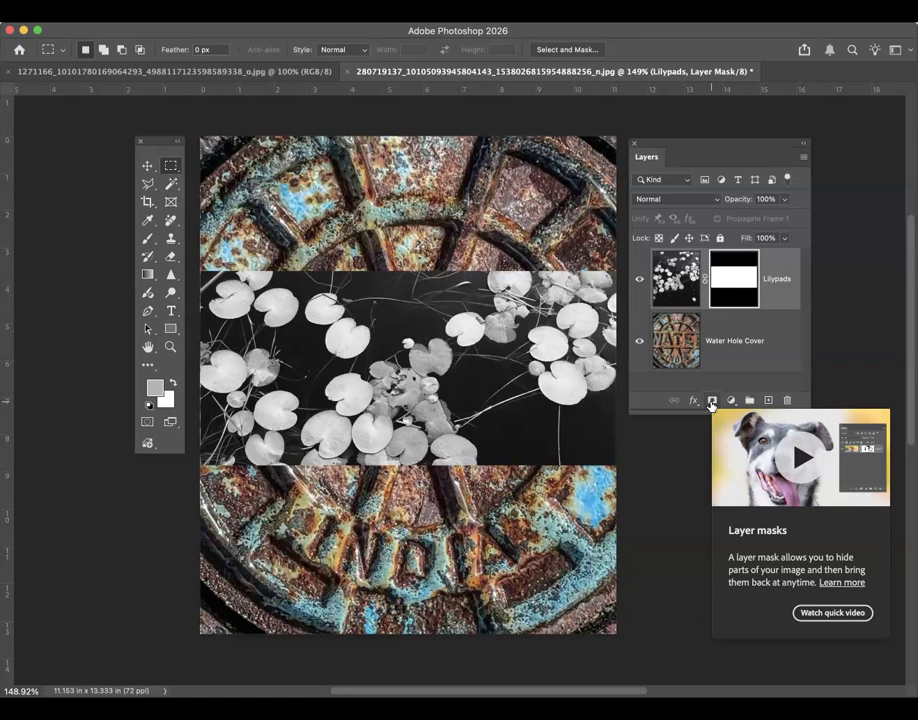
key(super+z)
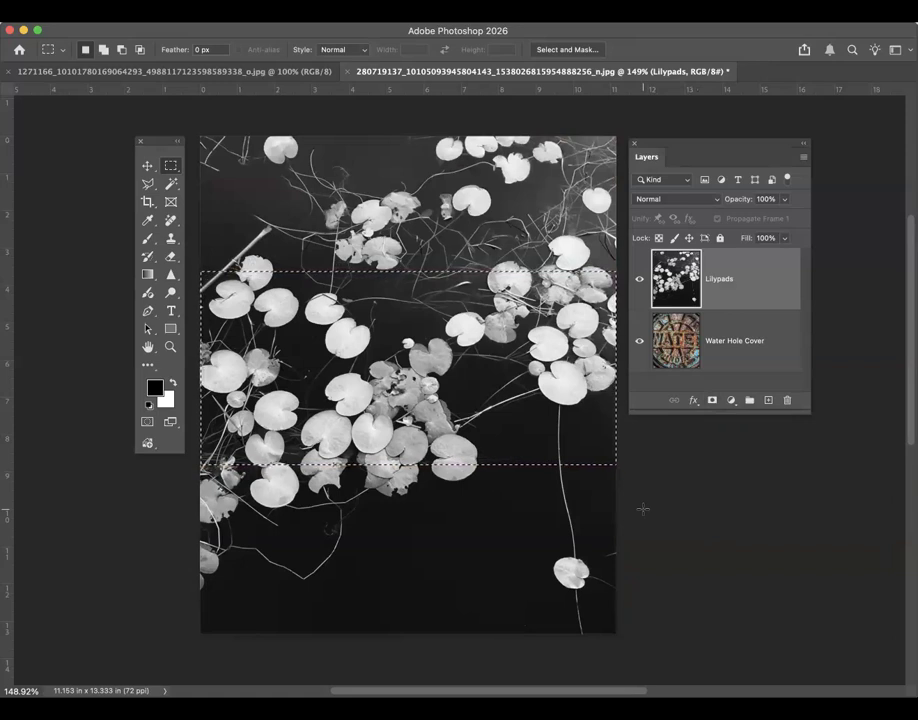
Step: Invert the band selection, try a layer mask from it on Lilypads, and undo the mask and clear the selection
click(210, 11)
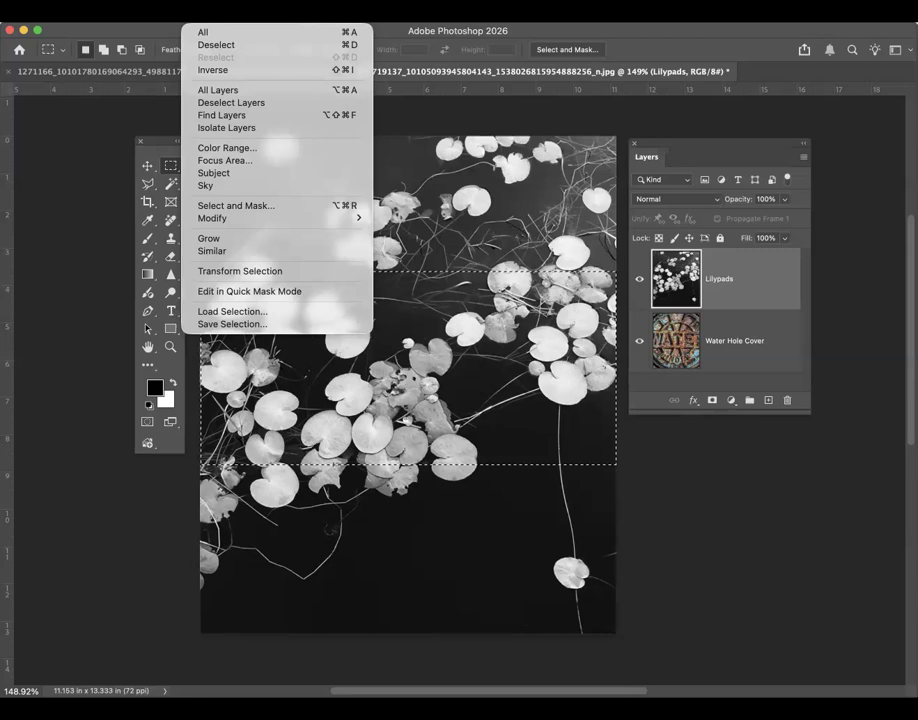
click(210, 71)
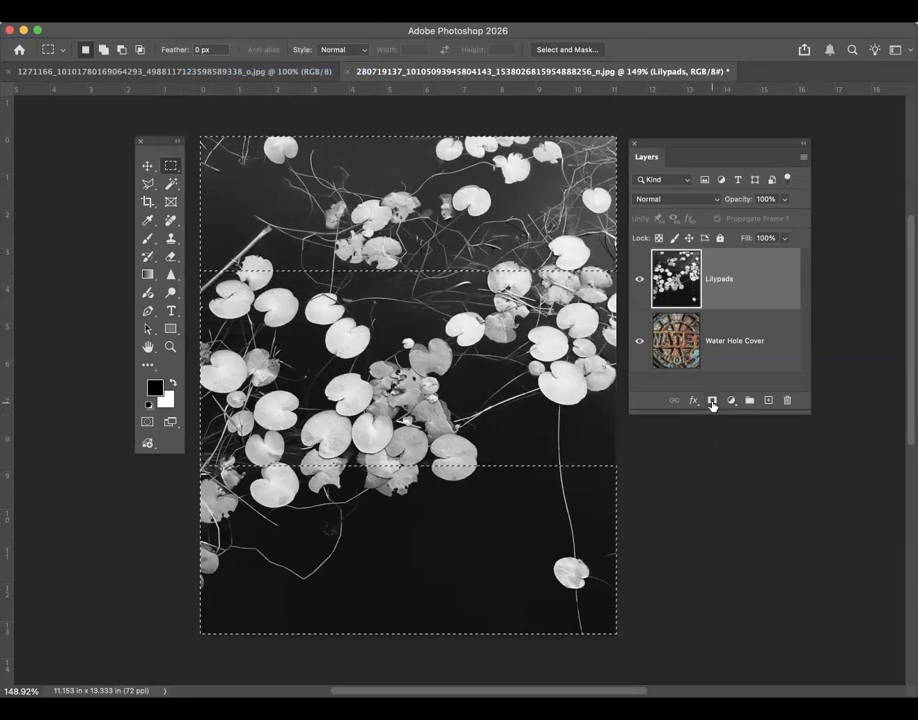
click(712, 401)
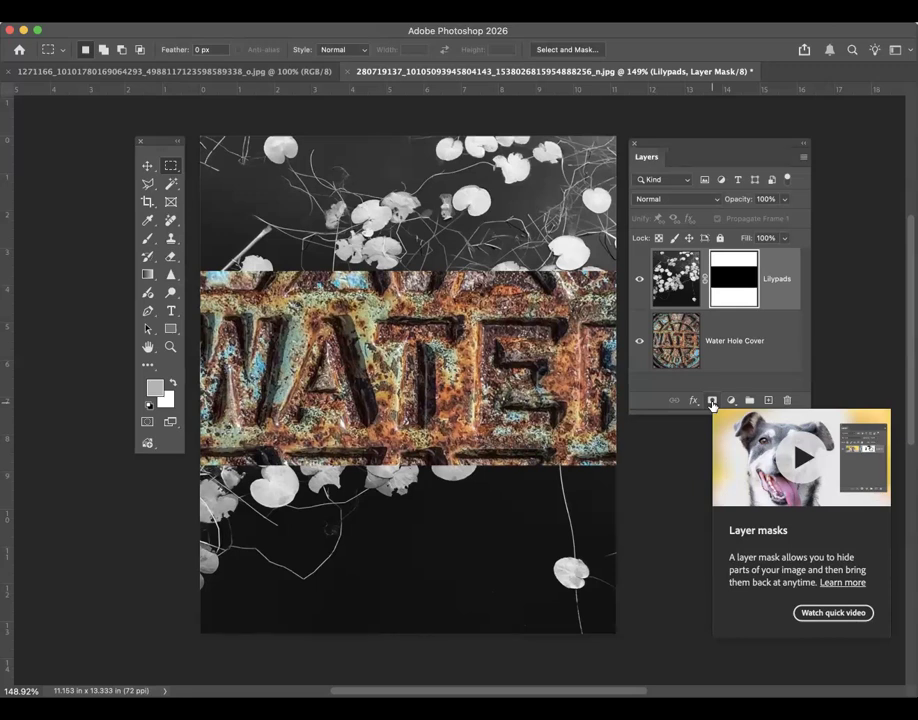
key(super+z)
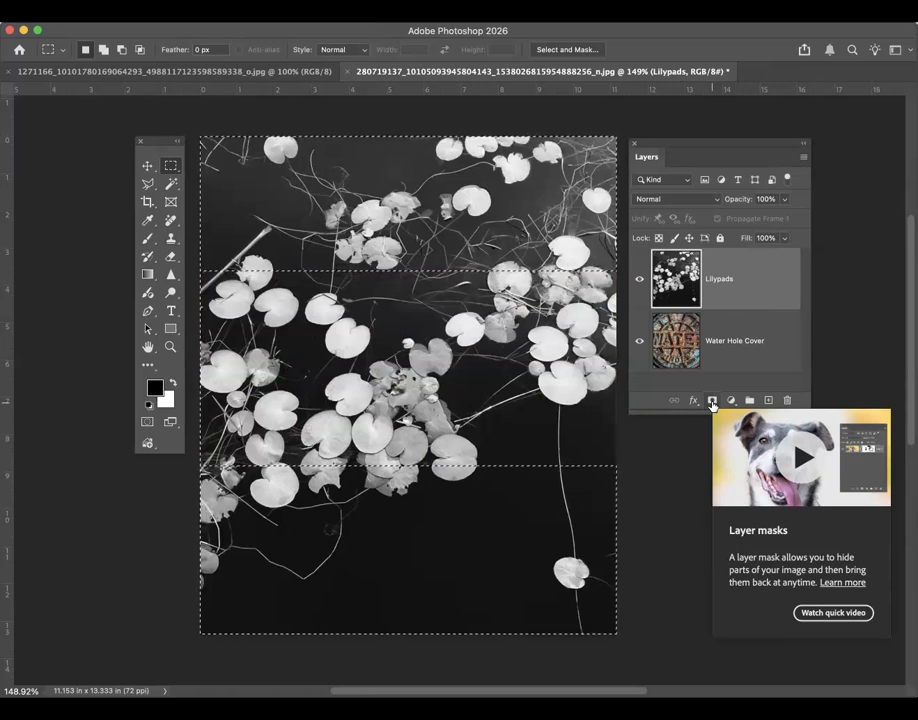
key(super+d)
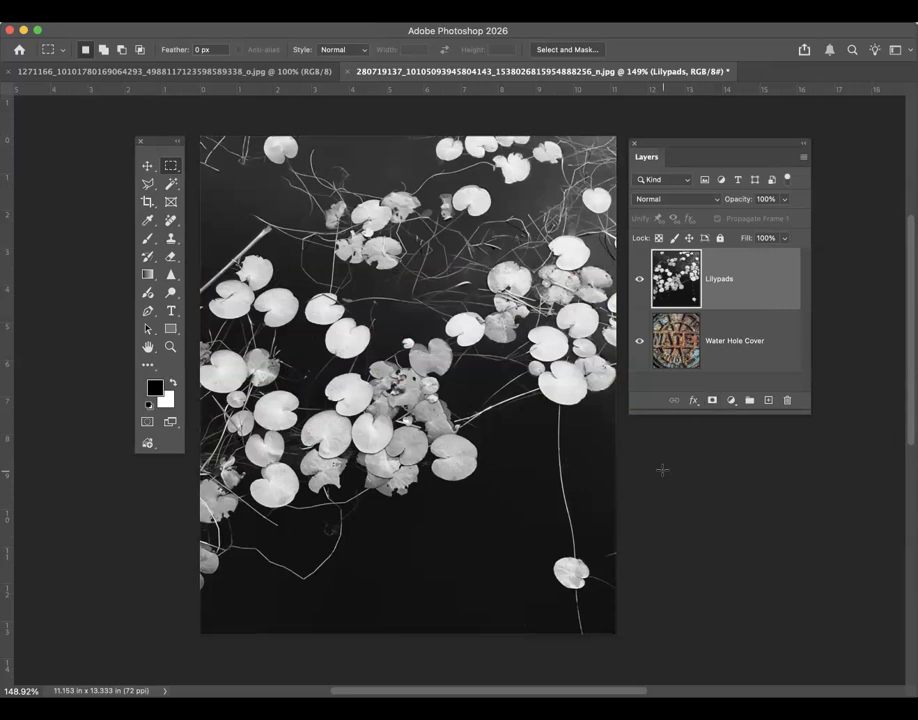
Step: Hide the Lilypads layer with Water Hole Cover active, and check the full-canvas selection in the separate lily pad photo before returning
click(639, 281)
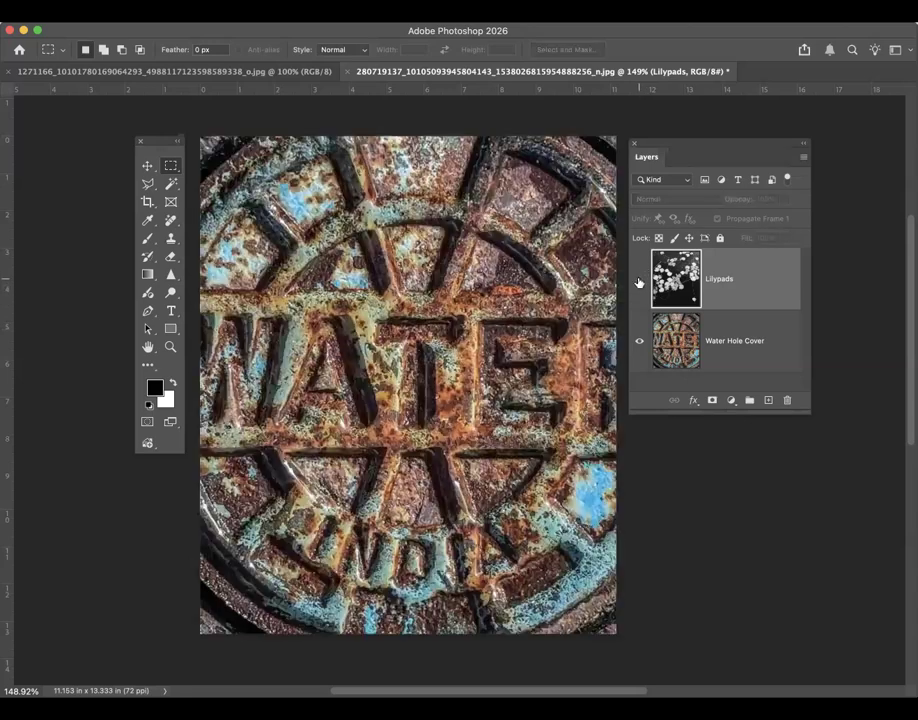
click(685, 345)
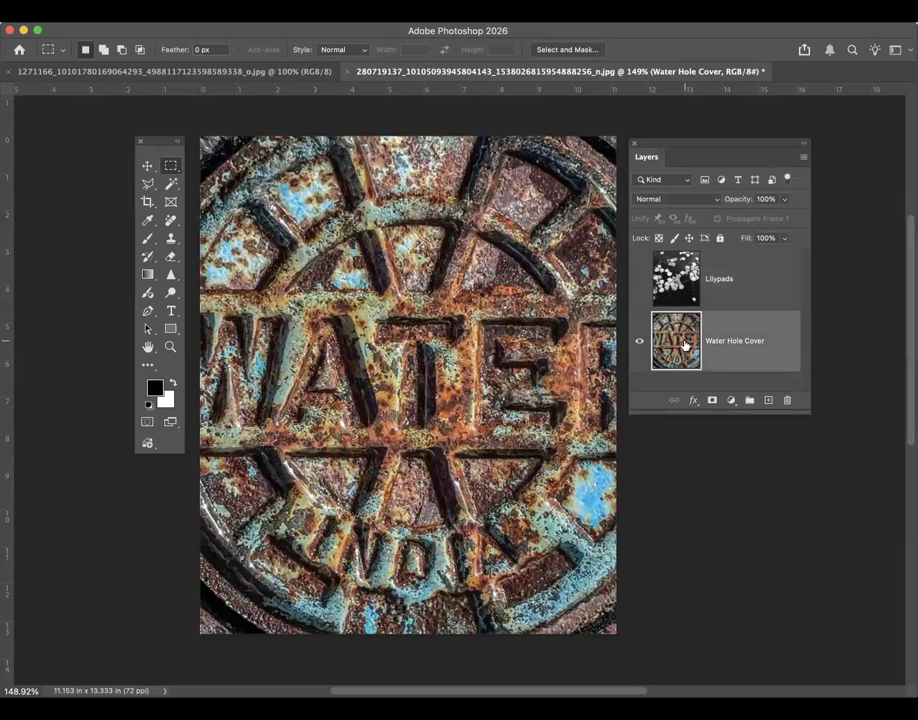
click(741, 307)
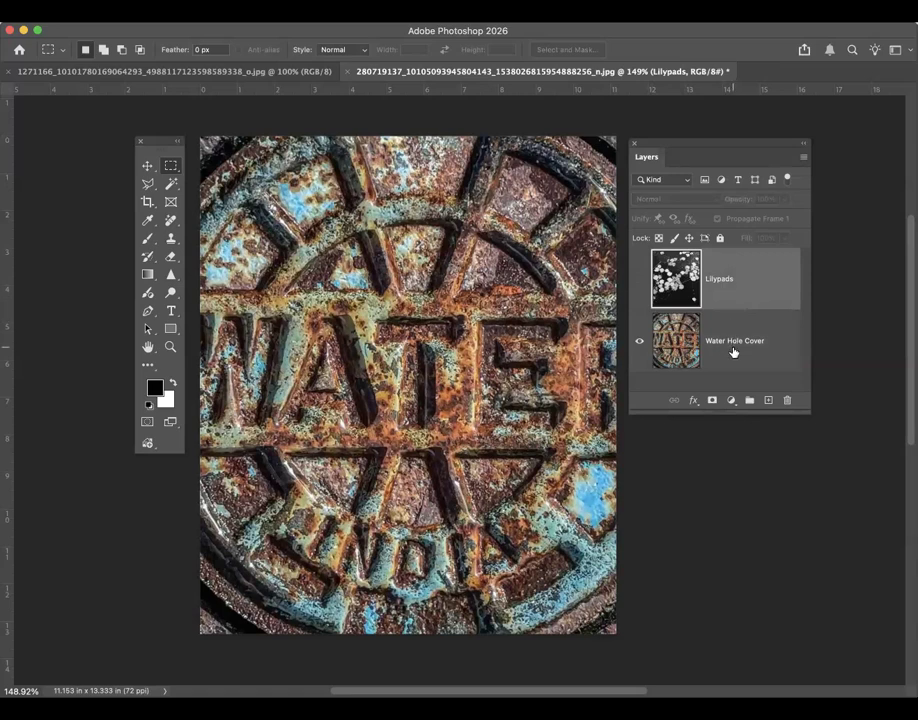
click(733, 352)
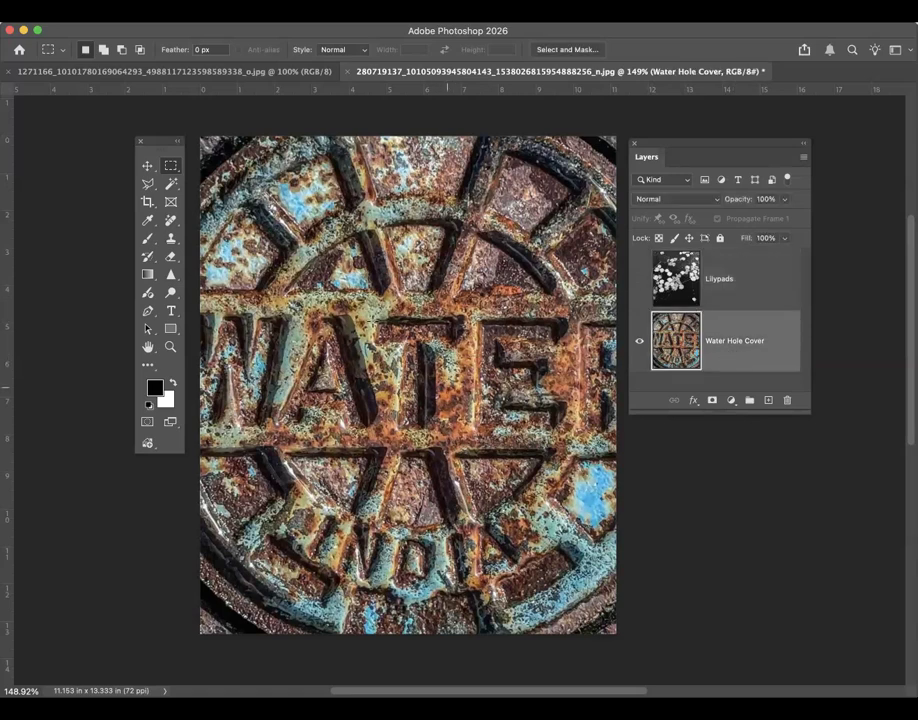
click(254, 72)
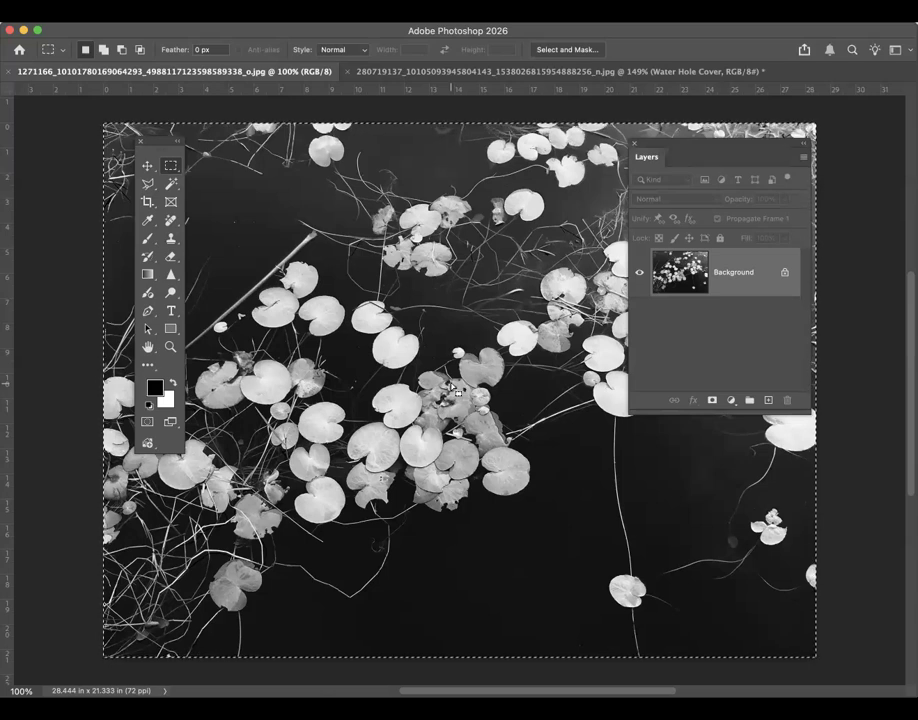
click(434, 74)
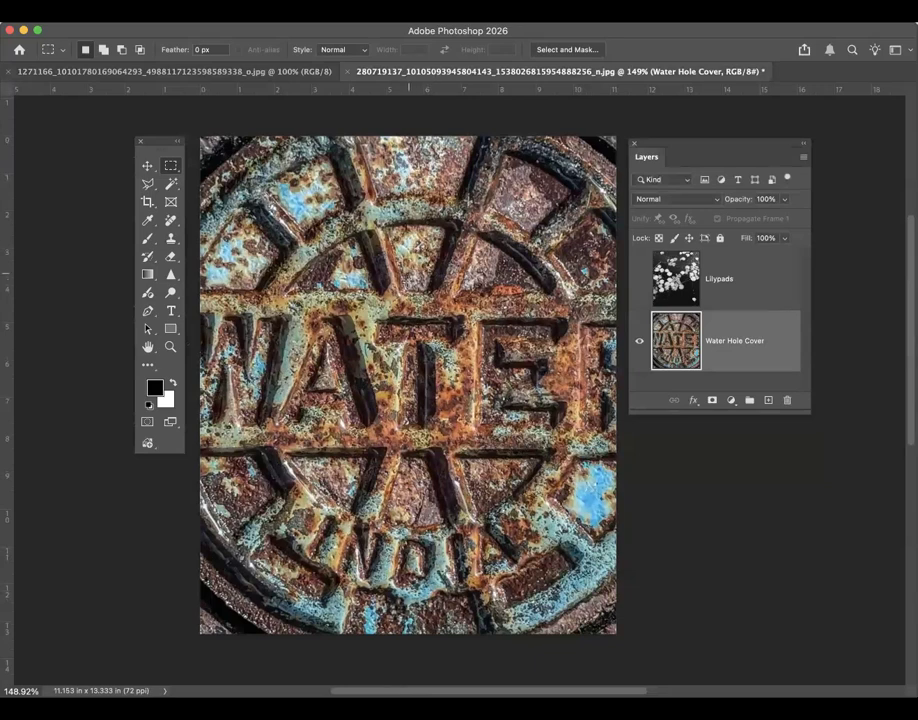
Step: Draw a closed star-shaped Polygonal Lasso selection over most of the Water Hole Cover image
click(149, 185)
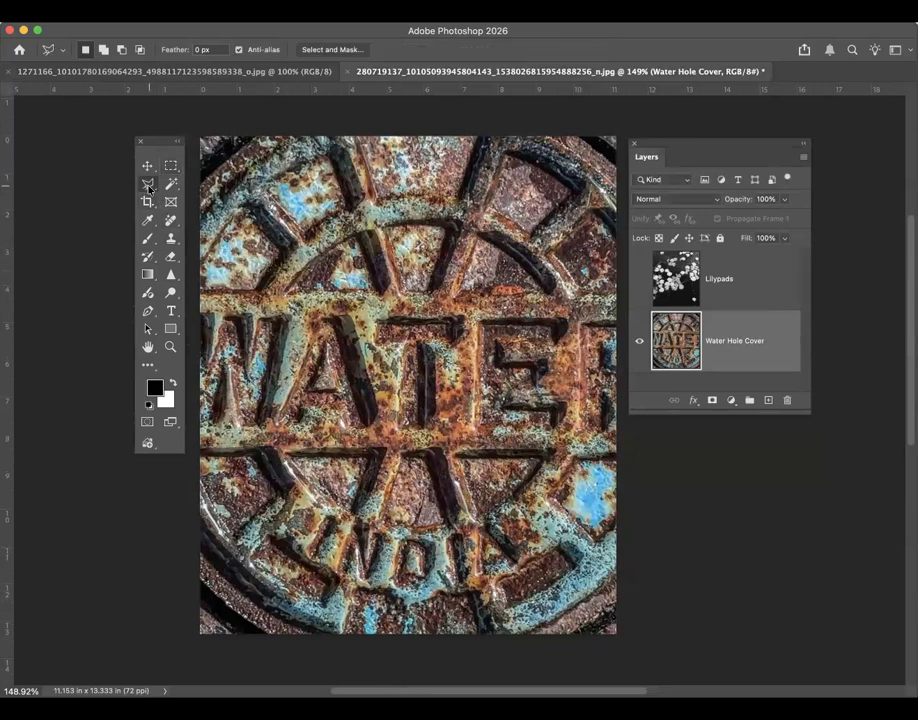
click(249, 200)
click(304, 364)
click(236, 456)
click(342, 430)
click(331, 587)
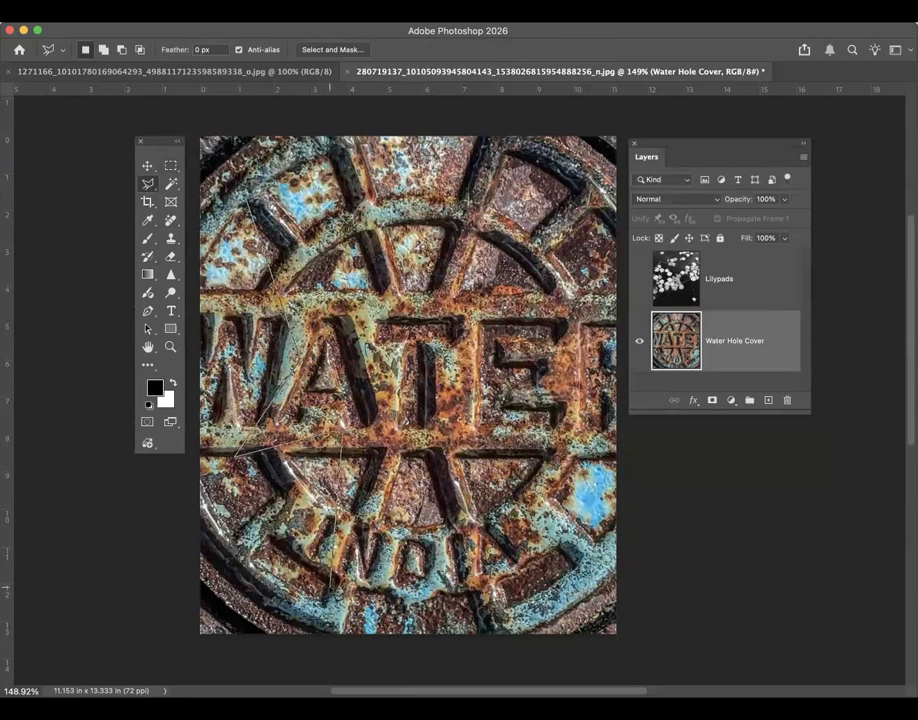
click(460, 474)
click(562, 556)
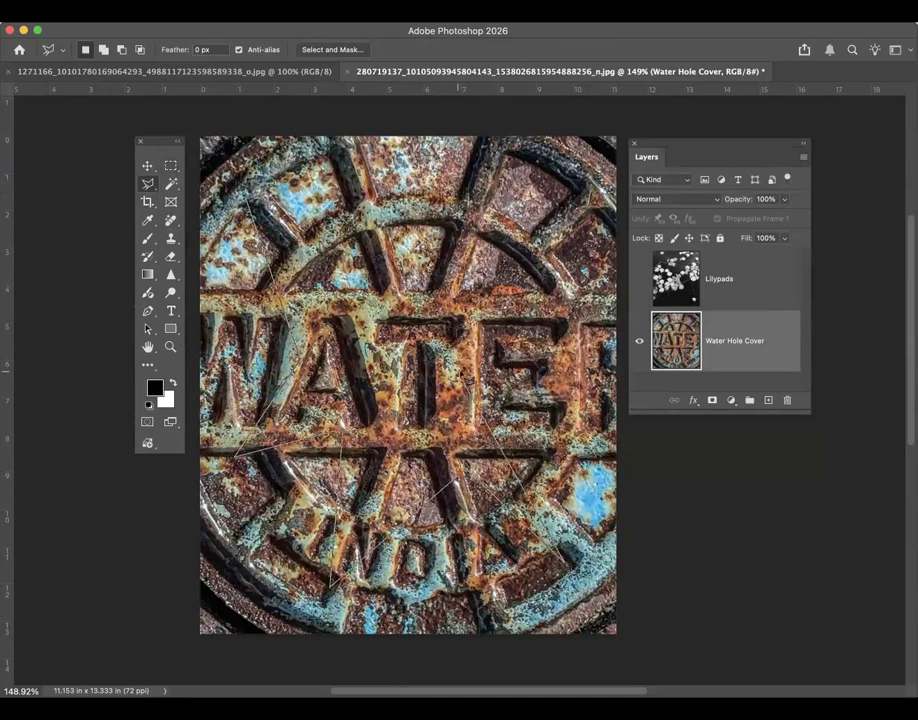
click(598, 214)
click(484, 292)
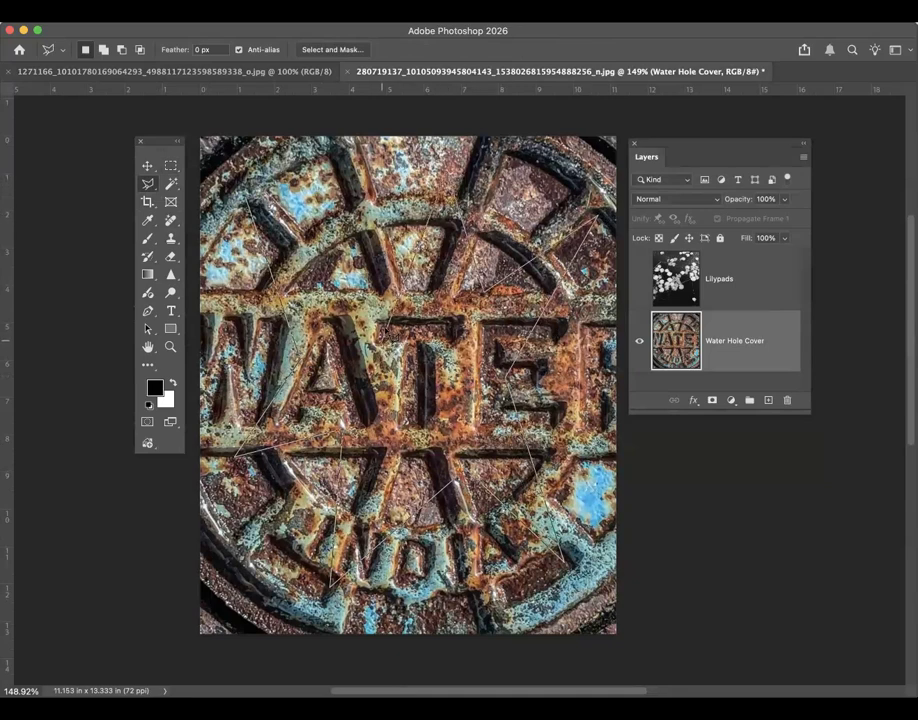
click(383, 316)
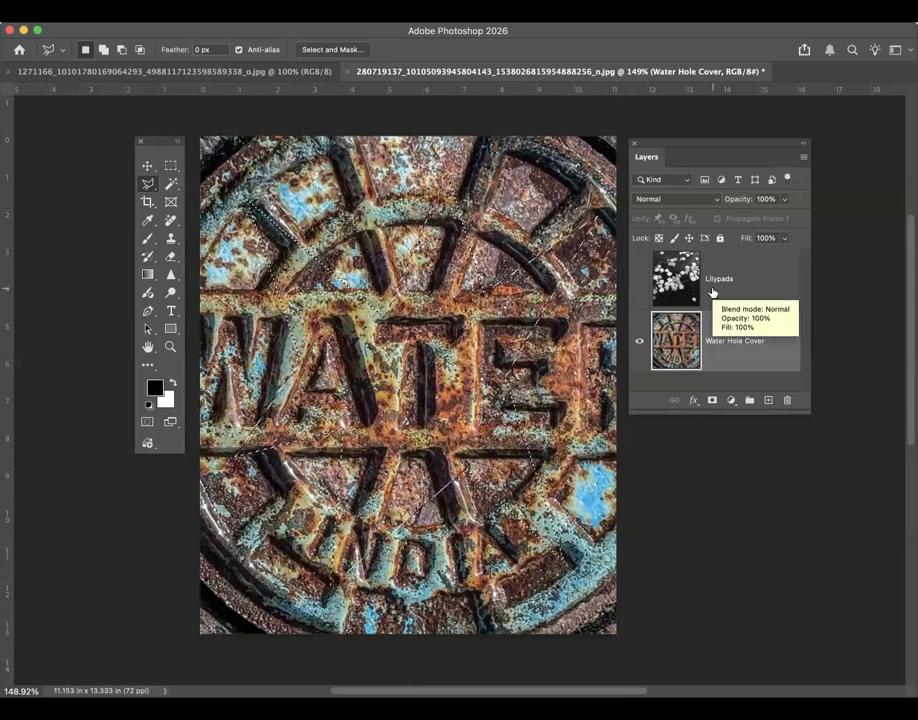
Step: Use Paste Into to place the copied lily pad photo inside the star-shaped selection
click(66, 27)
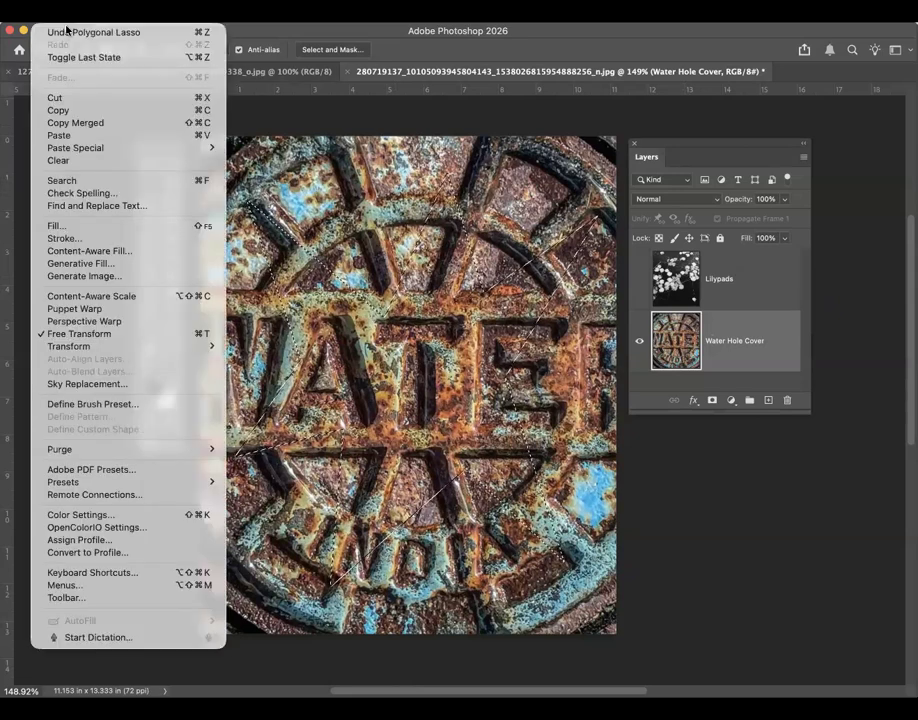
mouse_move(81, 152)
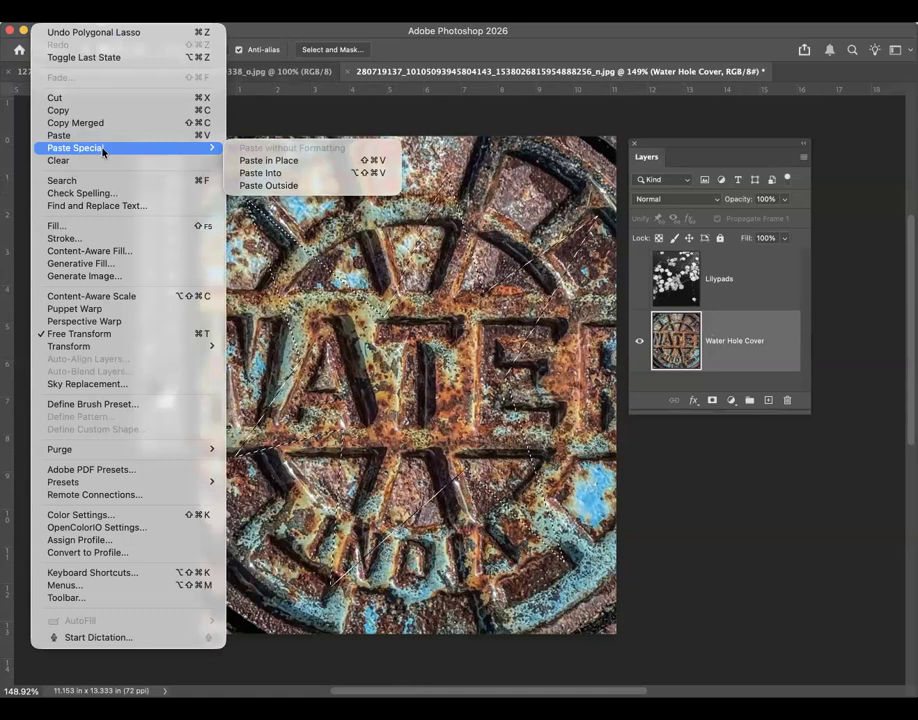
click(313, 178)
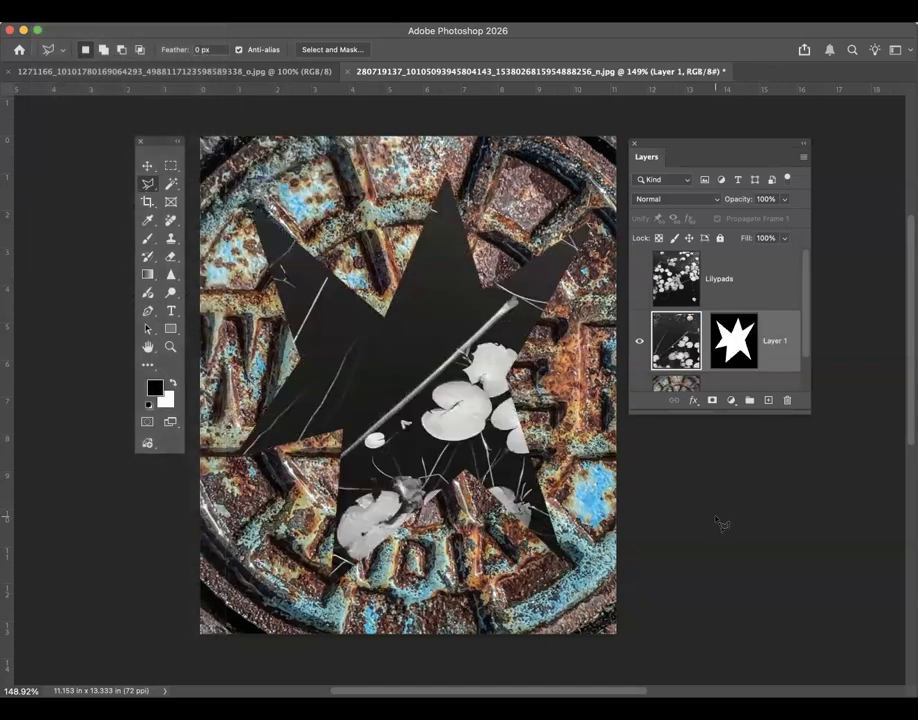
Step: Delete the pasted star-masked Layer 1 and make the Lilypads layer visible again
drag(697, 412, 697, 481)
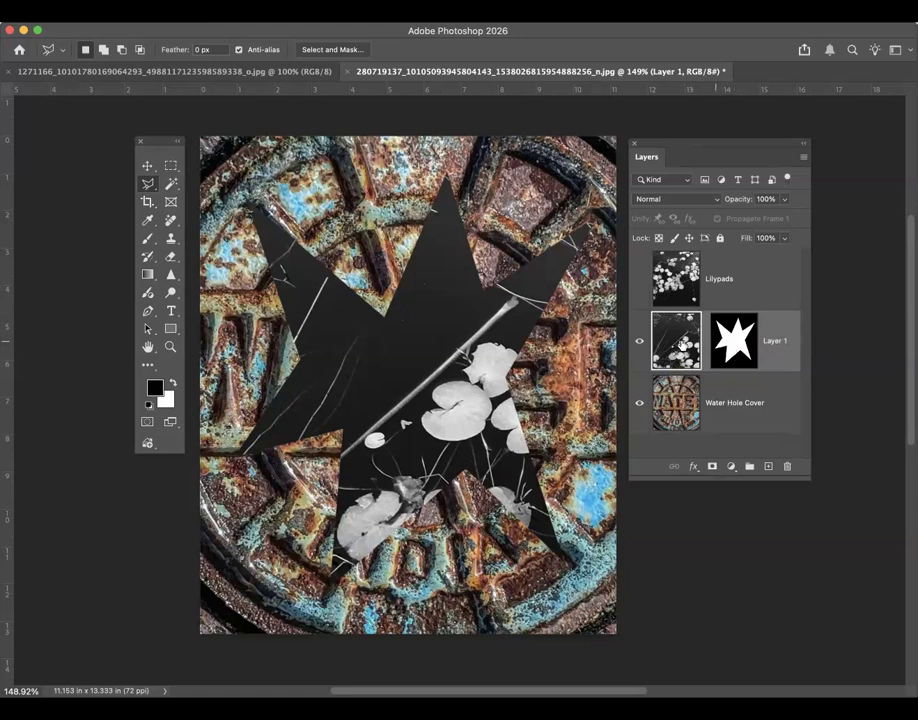
drag(676, 340, 787, 470)
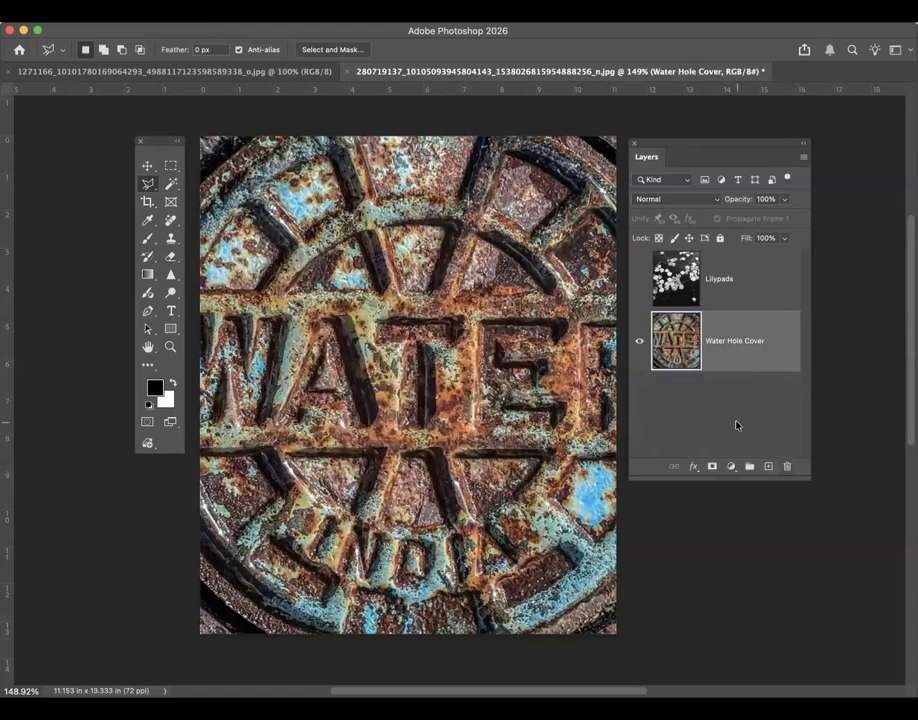
click(639, 280)
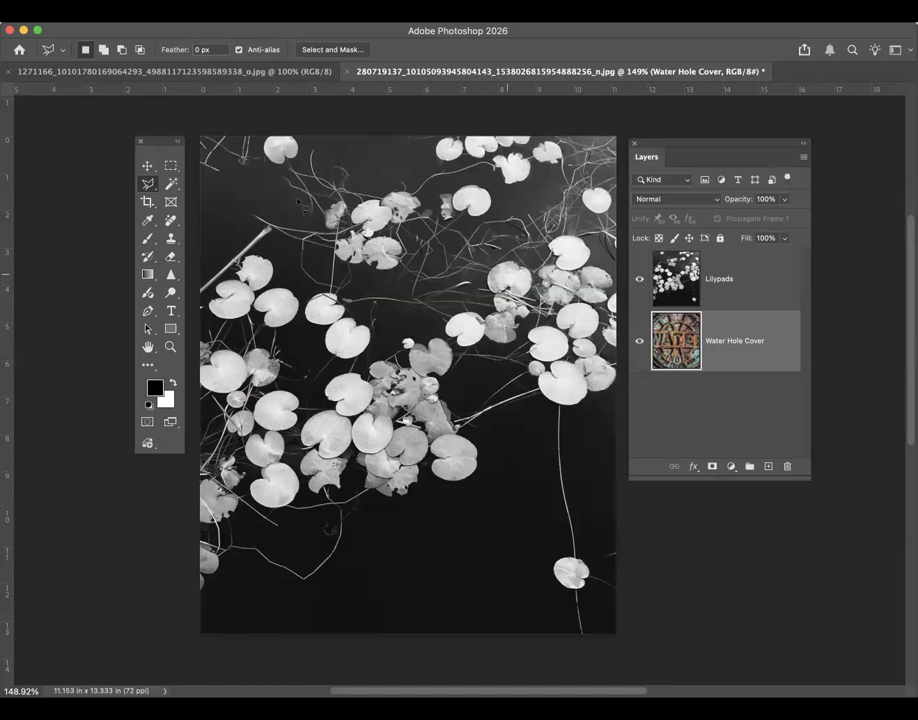
click(128, 15)
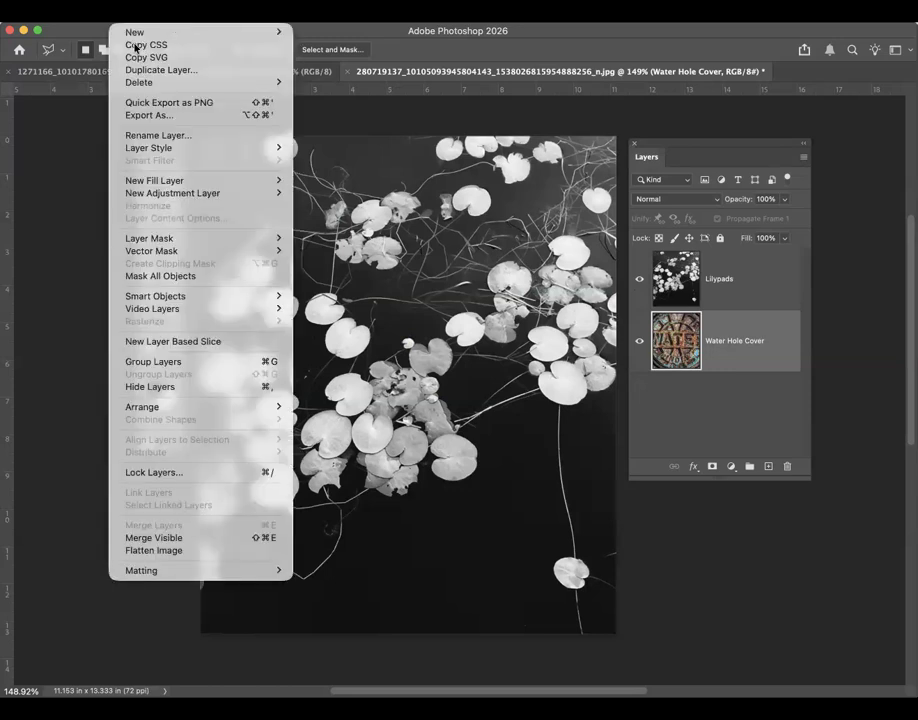
mouse_move(147, 198)
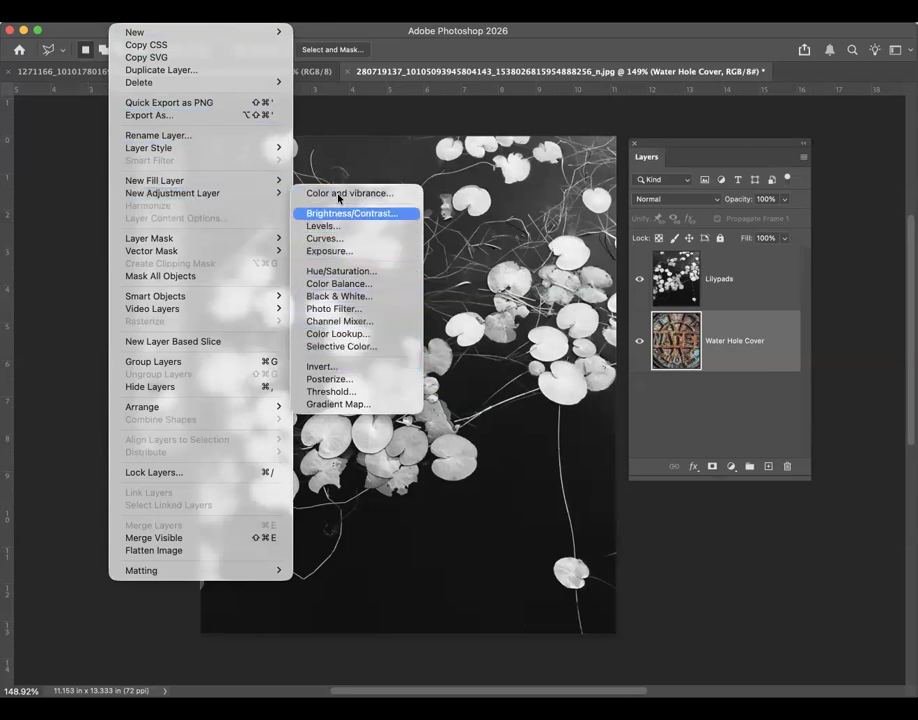
click(357, 273)
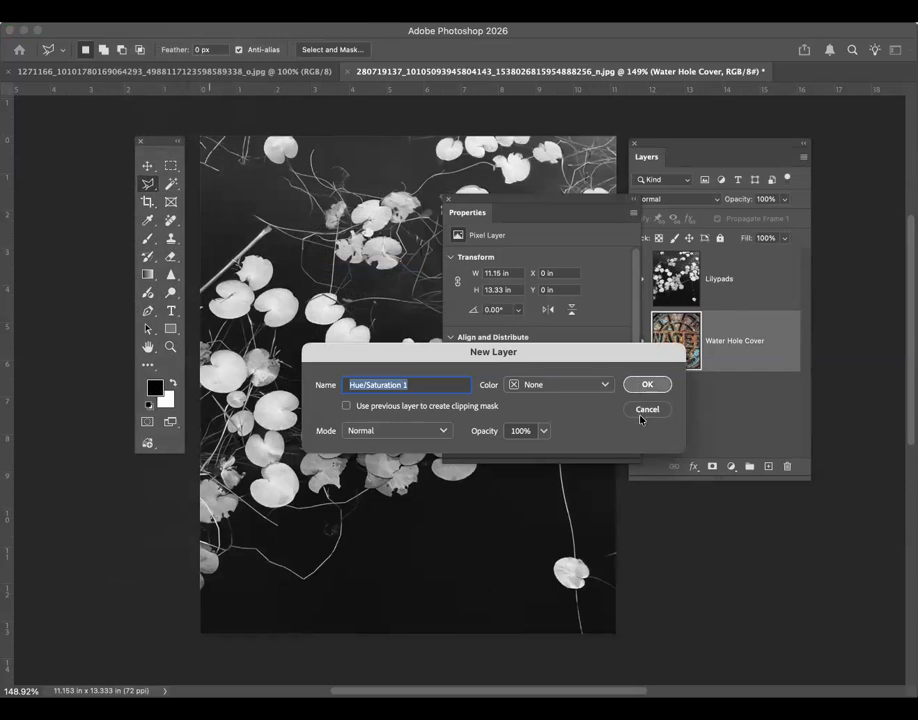
click(643, 410)
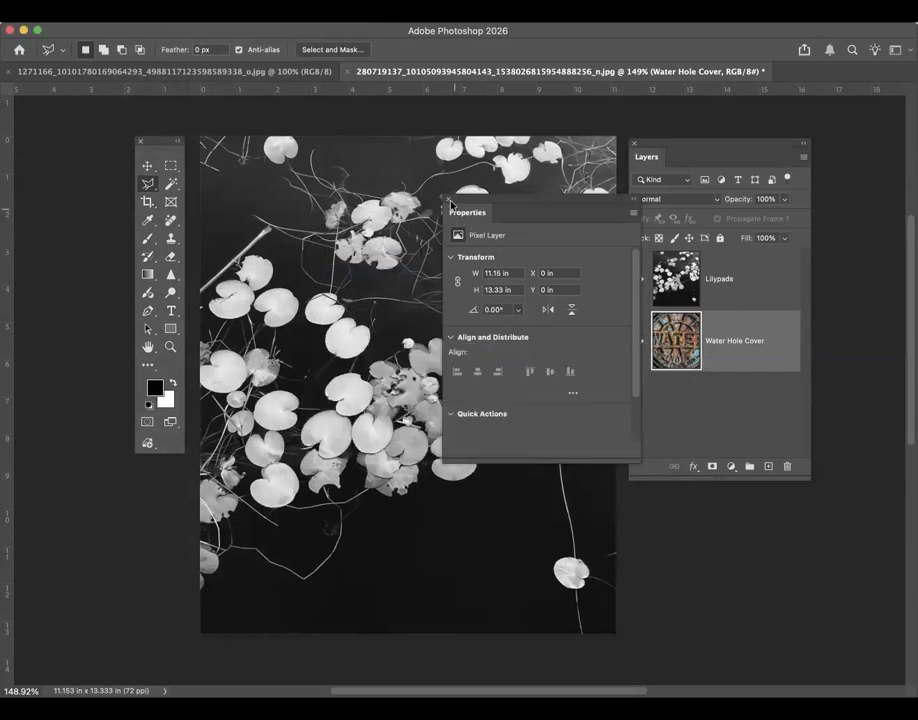
Step: Add a Hue/Saturation adjustment layer directly above the Lilypads layer, keeping the default name and Normal mode
click(678, 285)
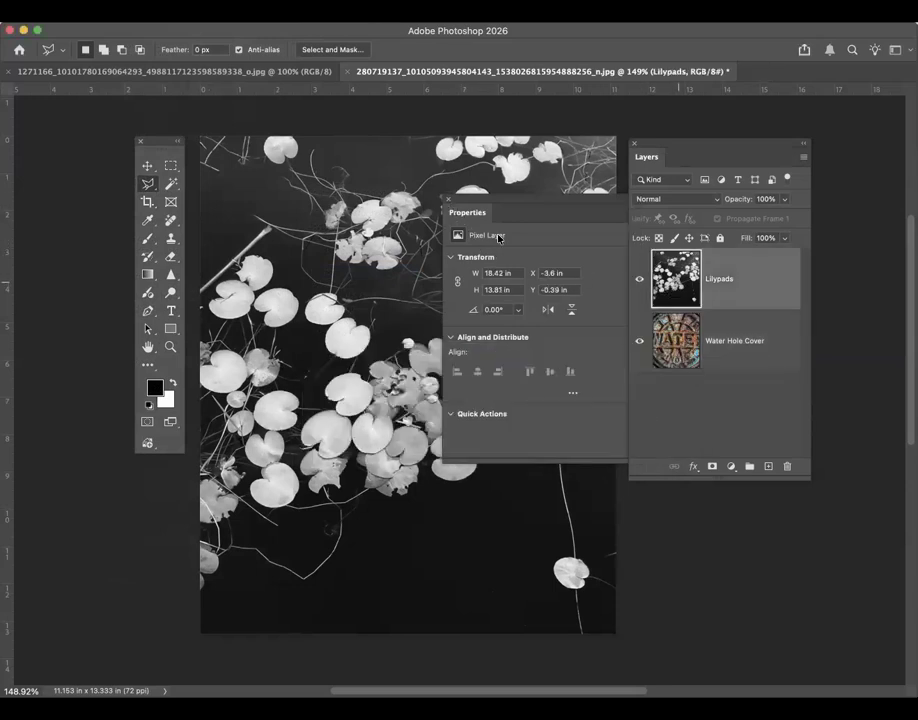
click(447, 200)
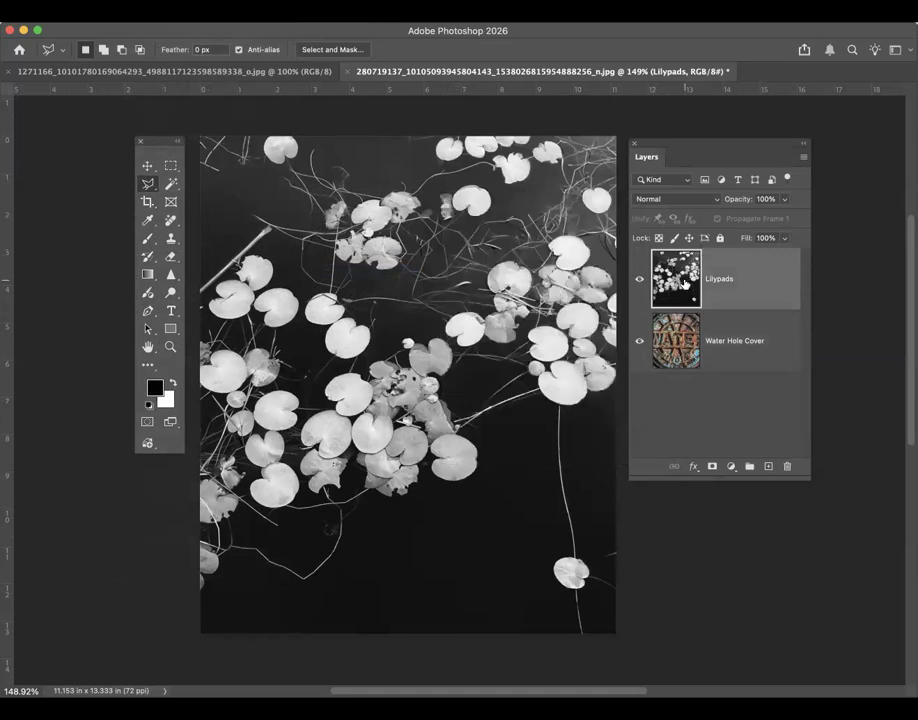
click(142, 12)
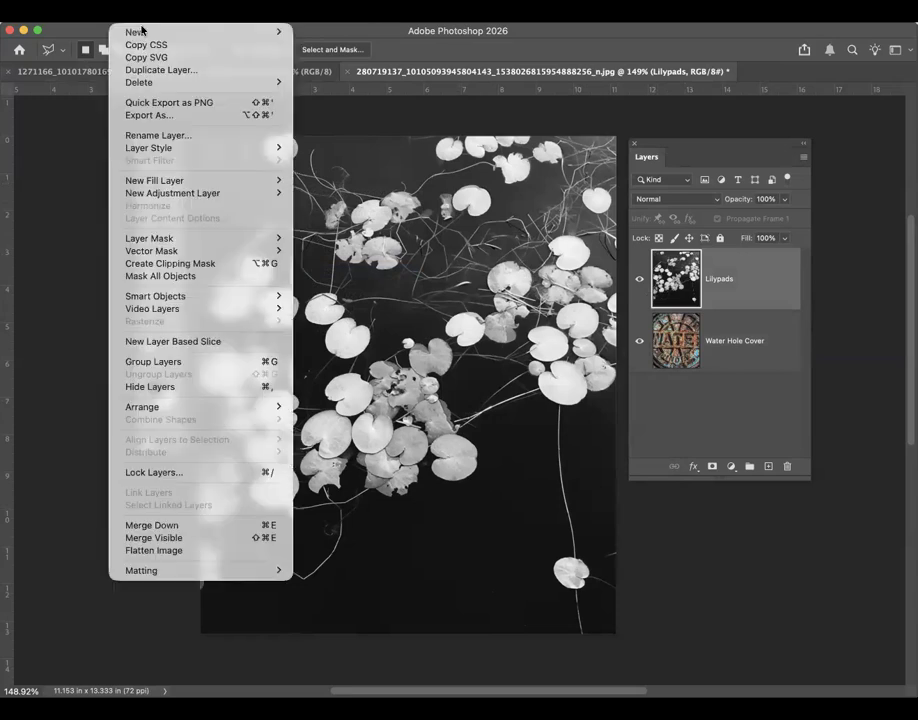
mouse_move(236, 193)
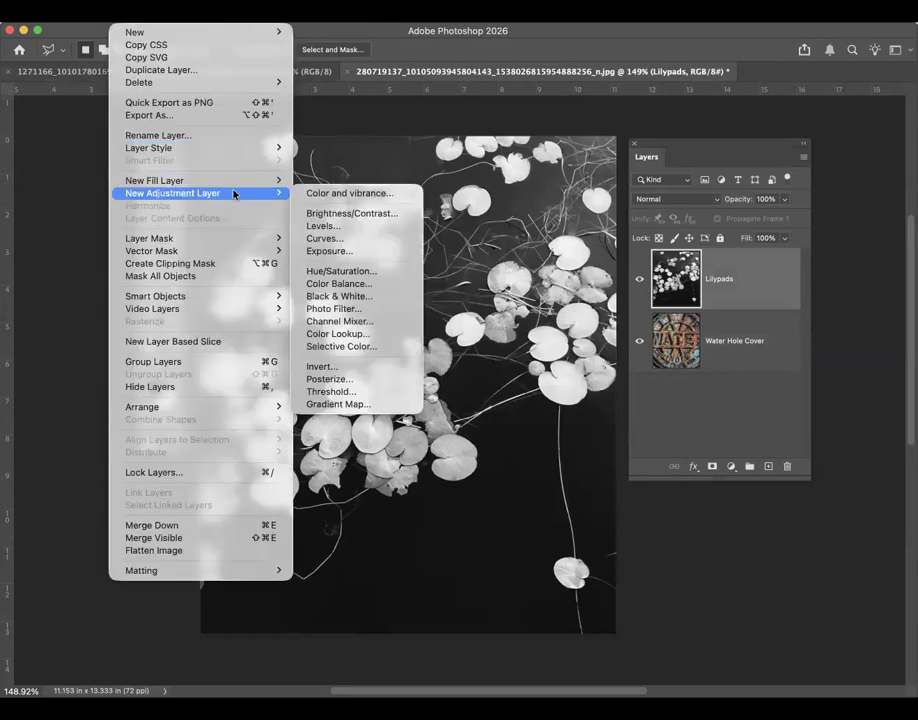
click(356, 271)
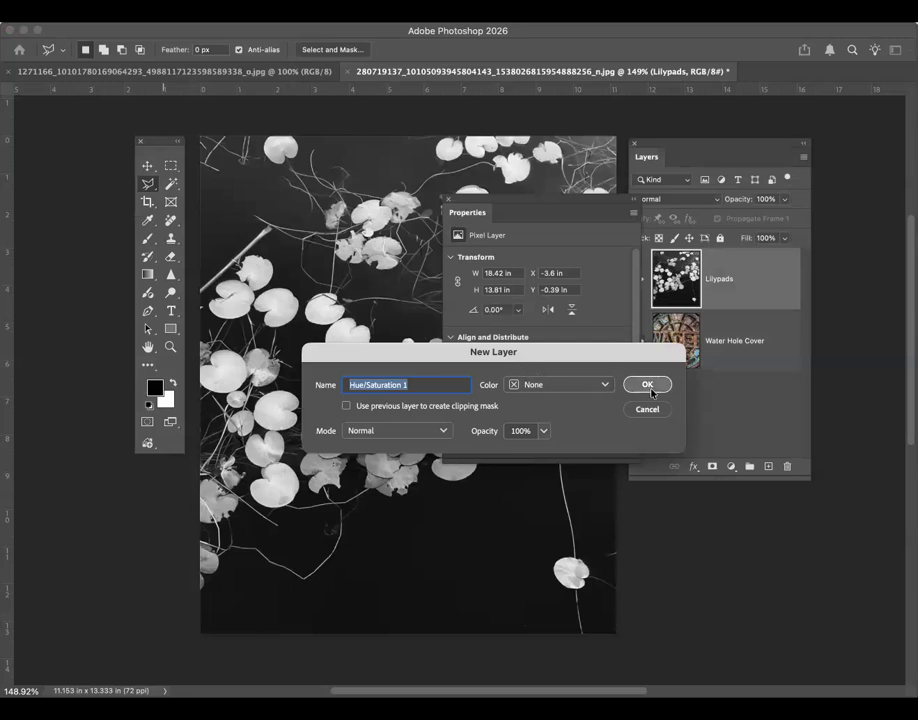
click(648, 385)
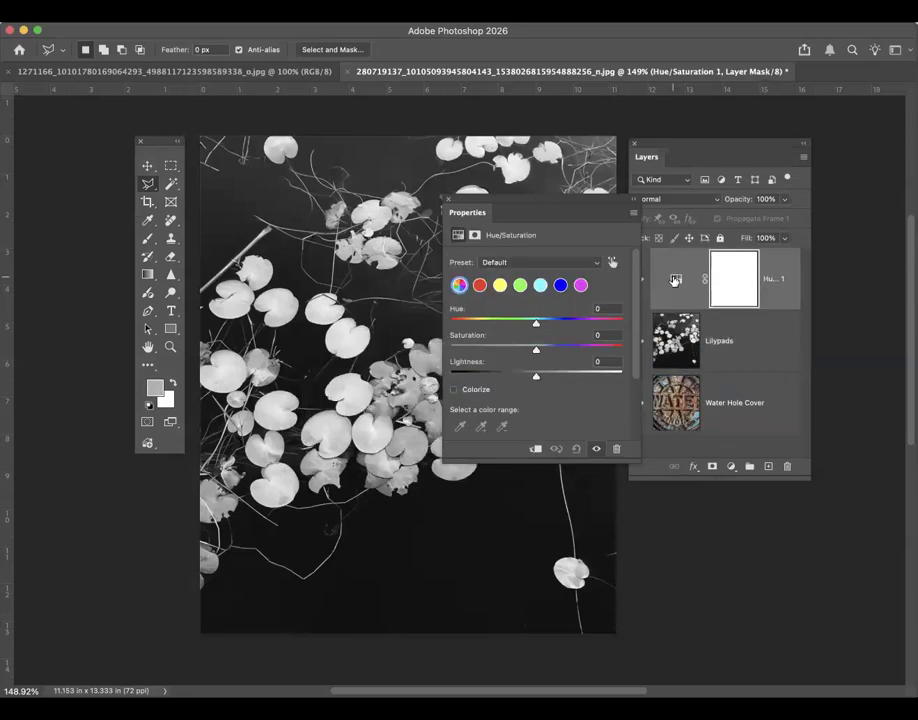
Step: Colorize the image through the adjustment layer with Hue 277, Saturation 39 and Lightness +43
drag(514, 205, 453, 313)
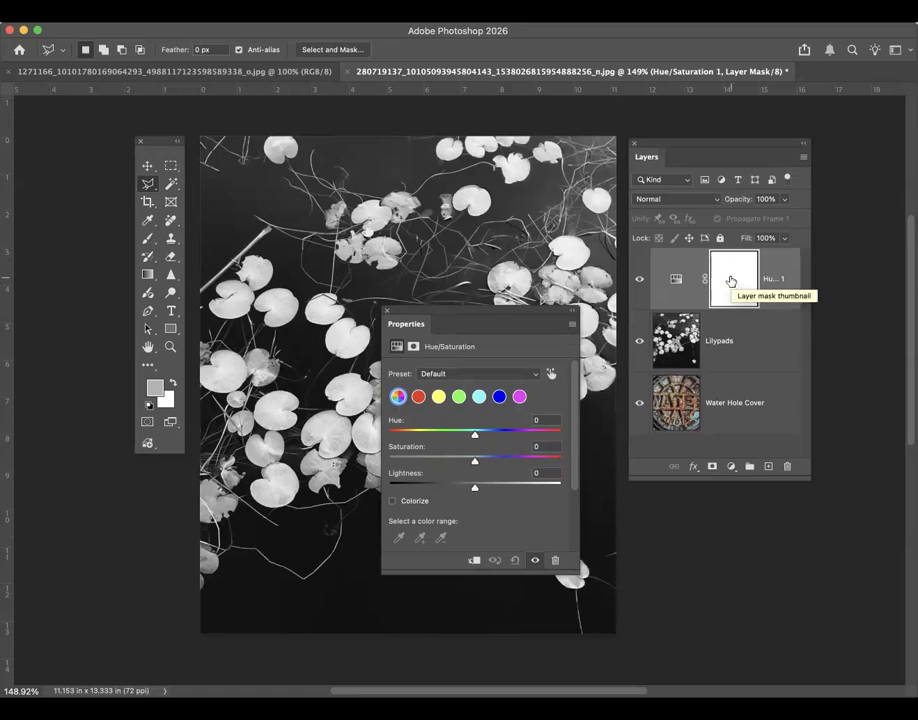
click(412, 500)
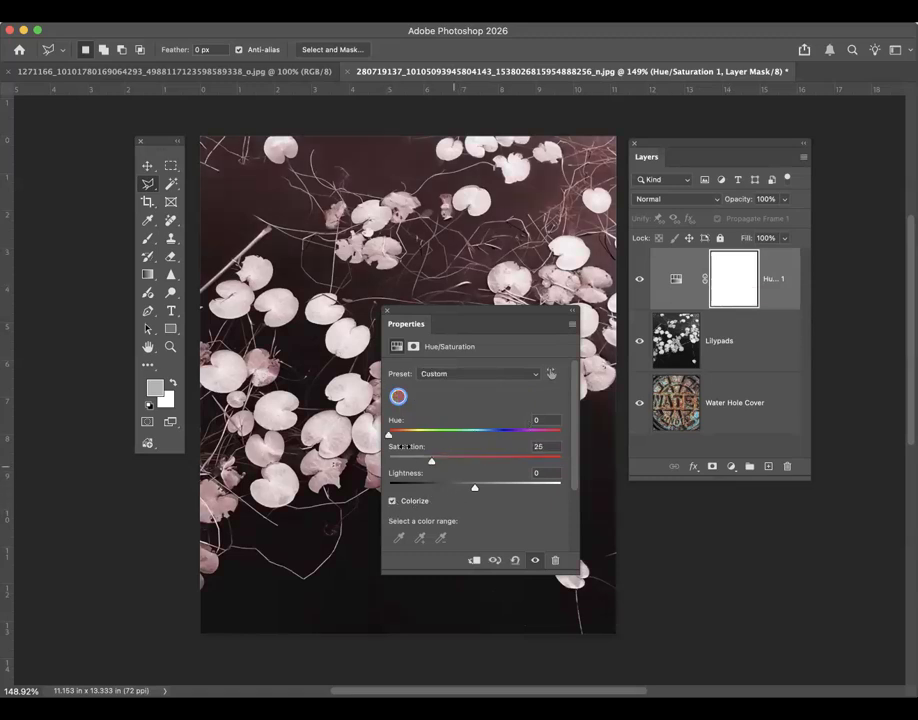
click(425, 436)
drag(425, 436, 522, 444)
drag(432, 462, 511, 491)
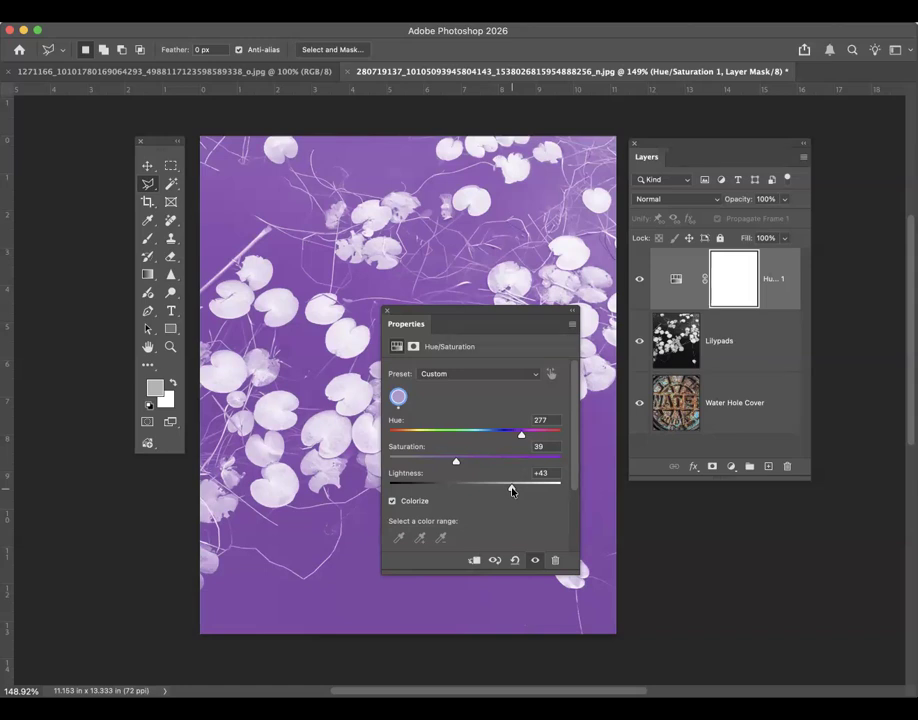
Step: Make the Hue/Saturation layer's mask active for the Brush tool and place its Properties panel beneath the Layers panel
click(677, 279)
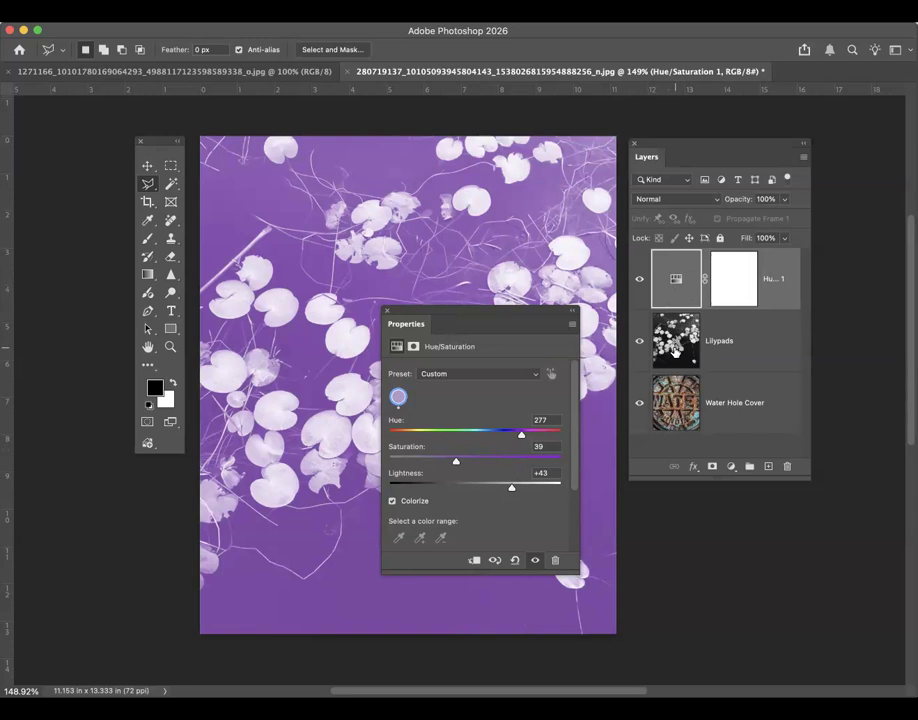
click(727, 287)
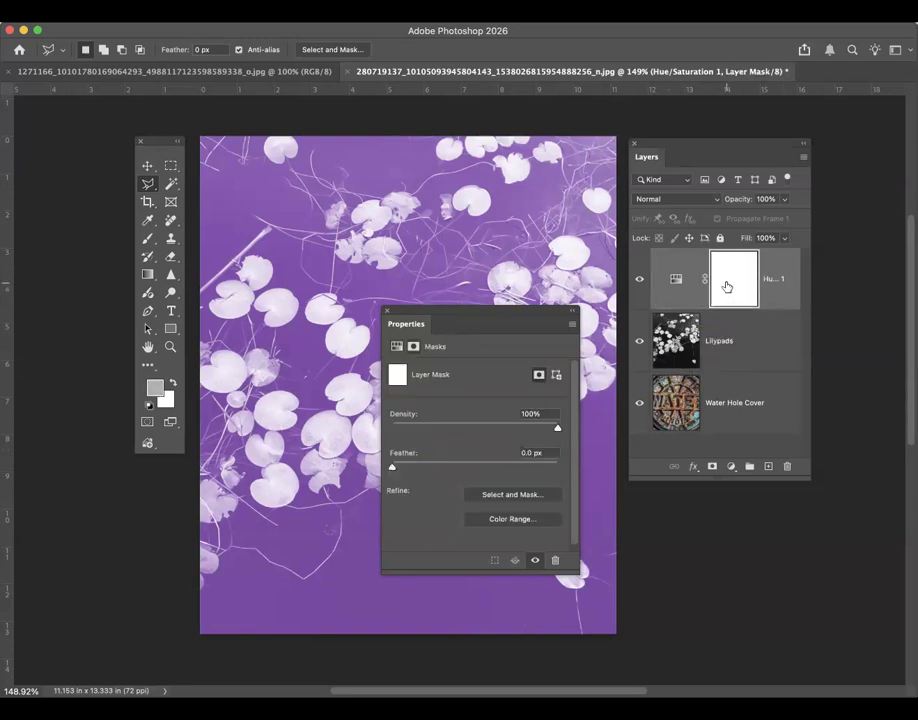
drag(502, 322, 568, 432)
drag(708, 463, 733, 481)
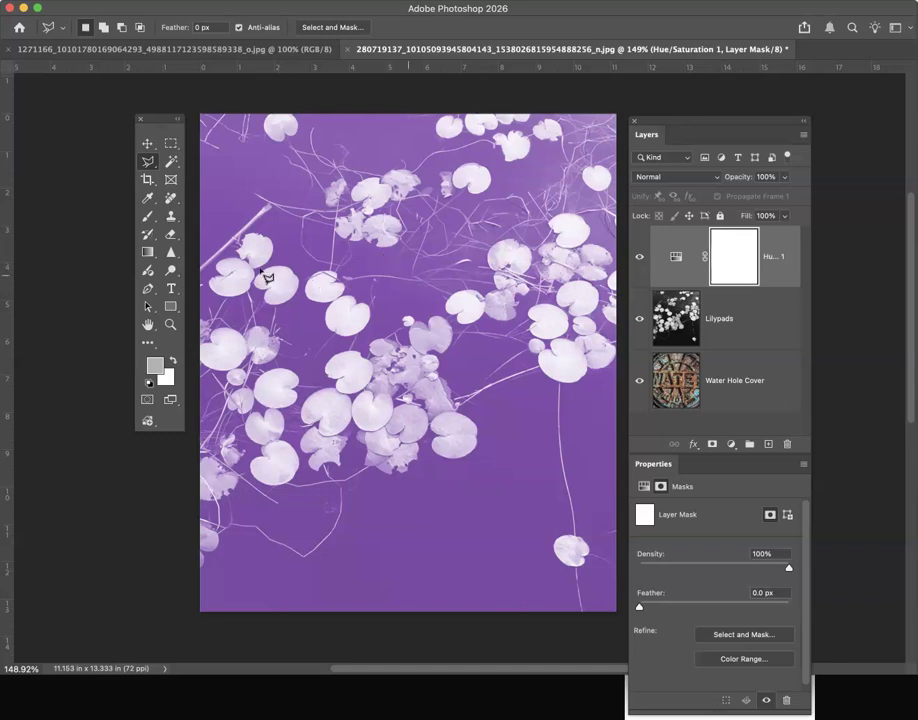
click(146, 217)
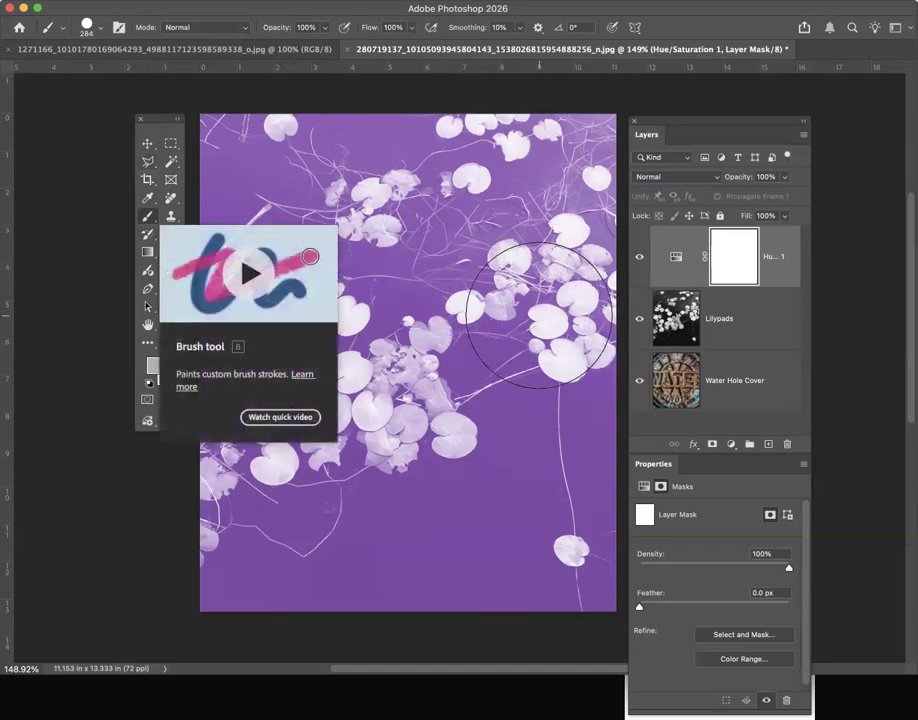
Step: Try painting grey on the adjustment mask over the lily pads right of the image centre, and undo the stroke
click(492, 297)
mouse_move(499, 296)
mouse_down()
mouse_move(475, 262)
mouse_move(450, 275)
mouse_move(435, 330)
mouse_move(432, 295)
mouse_up()
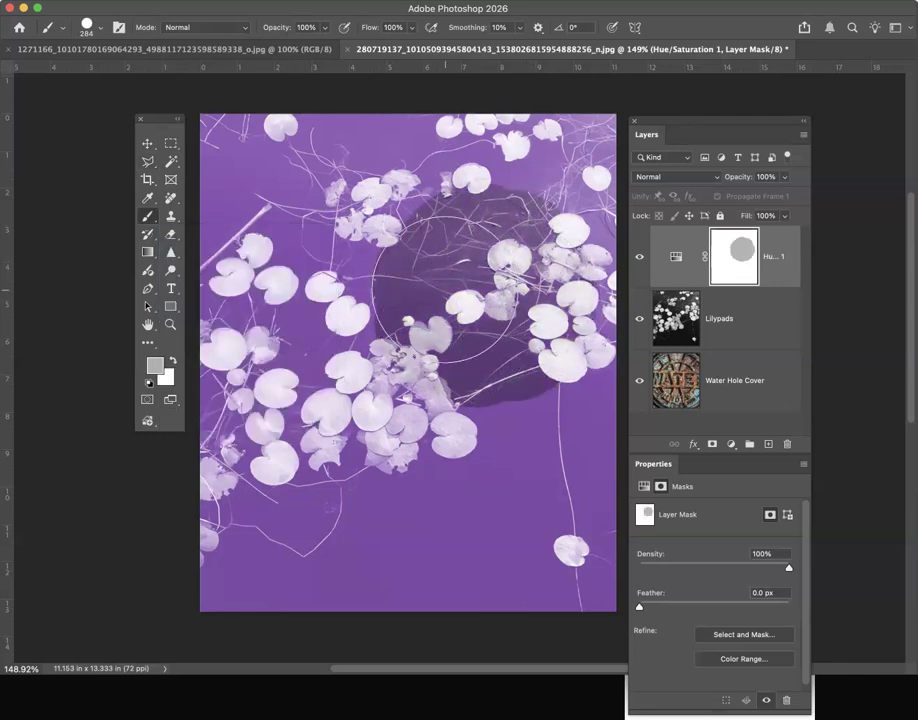
key(super+z)
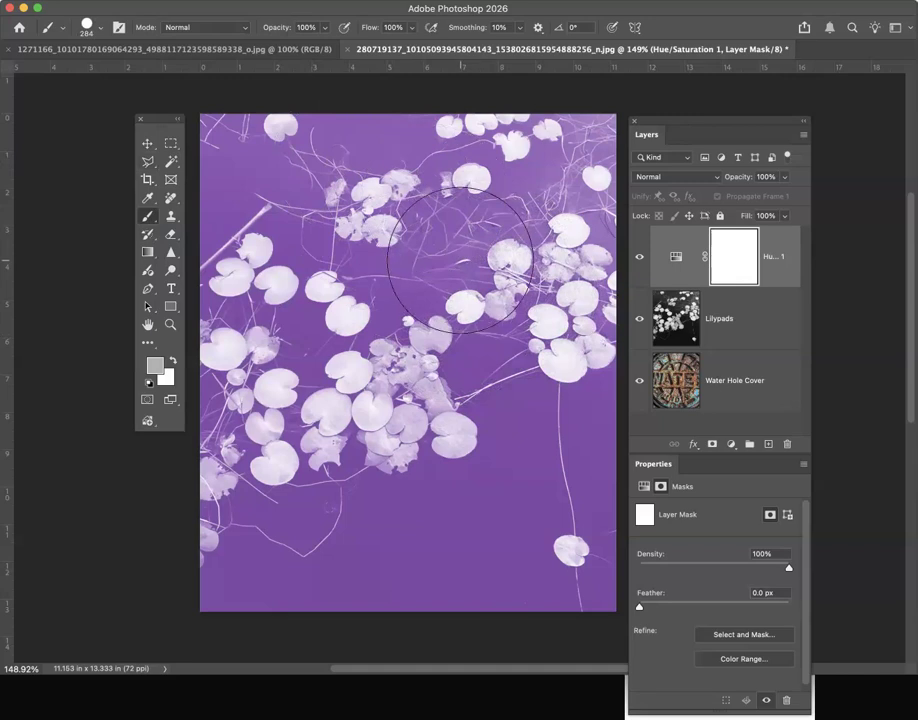
Step: Set the foreground color to near-black, hex 010000
click(155, 366)
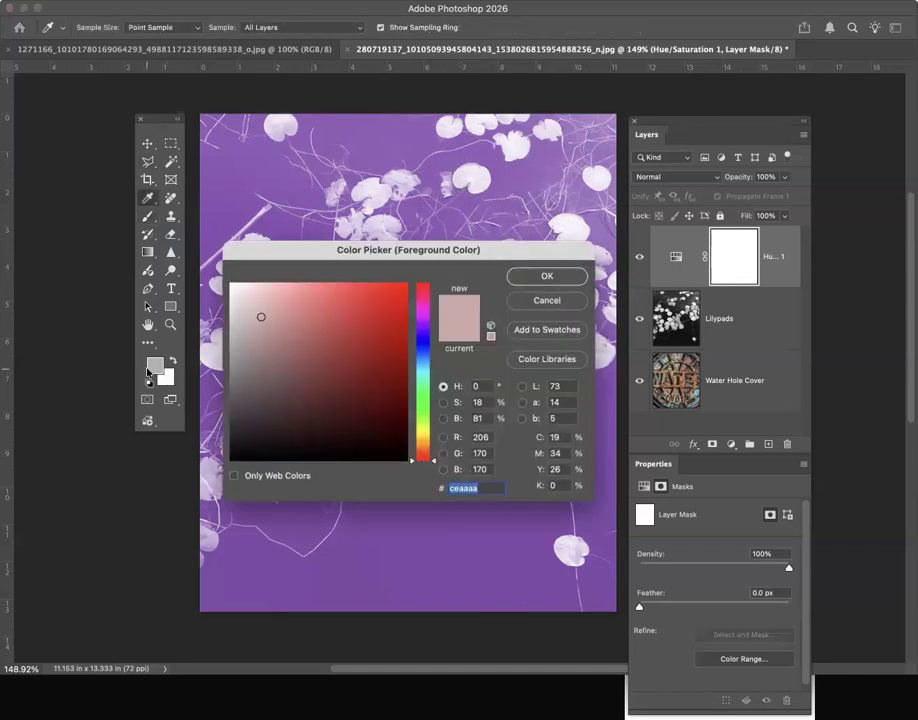
click(406, 459)
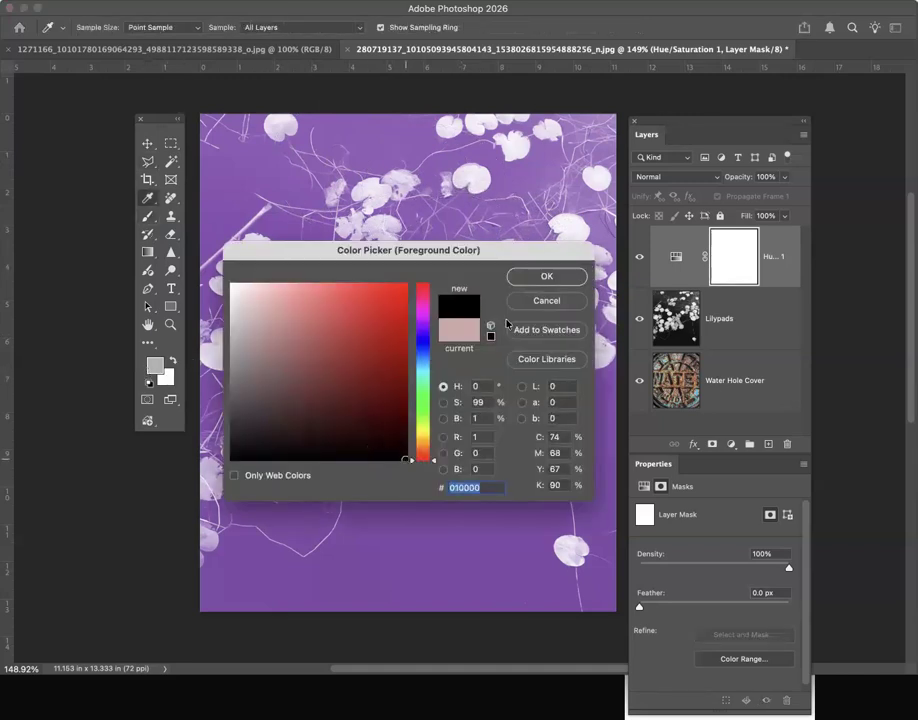
click(518, 280)
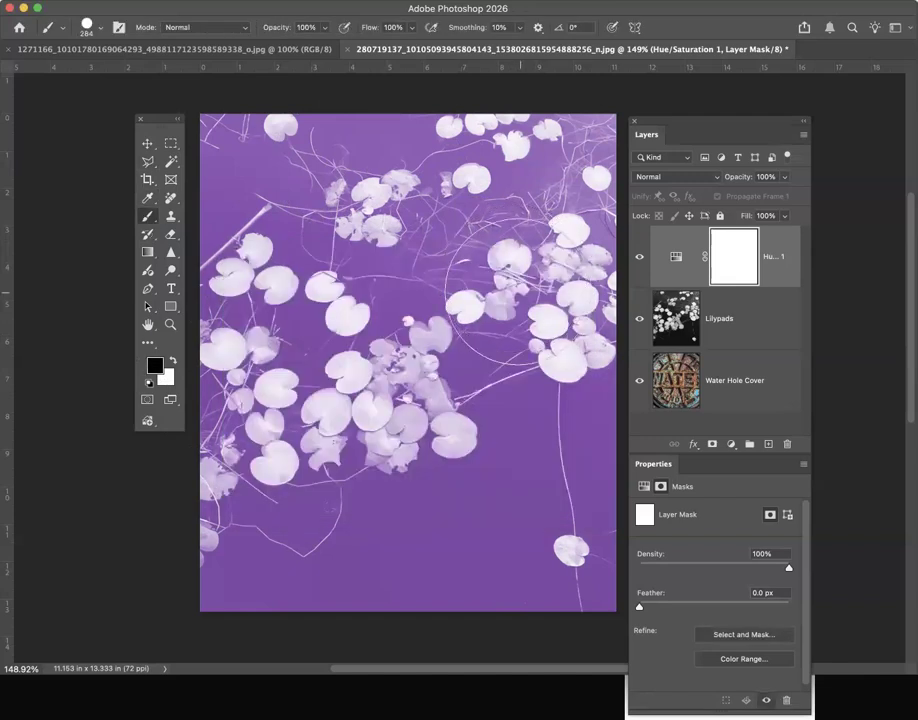
Step: Paint a hard-edged black diagonal band across the adjustment mask from upper right to lower left, and refill the mask with white
mouse_move(560, 165)
mouse_down()
mouse_move(512, 228)
mouse_move(440, 262)
mouse_move(256, 461)
mouse_move(212, 528)
mouse_up()
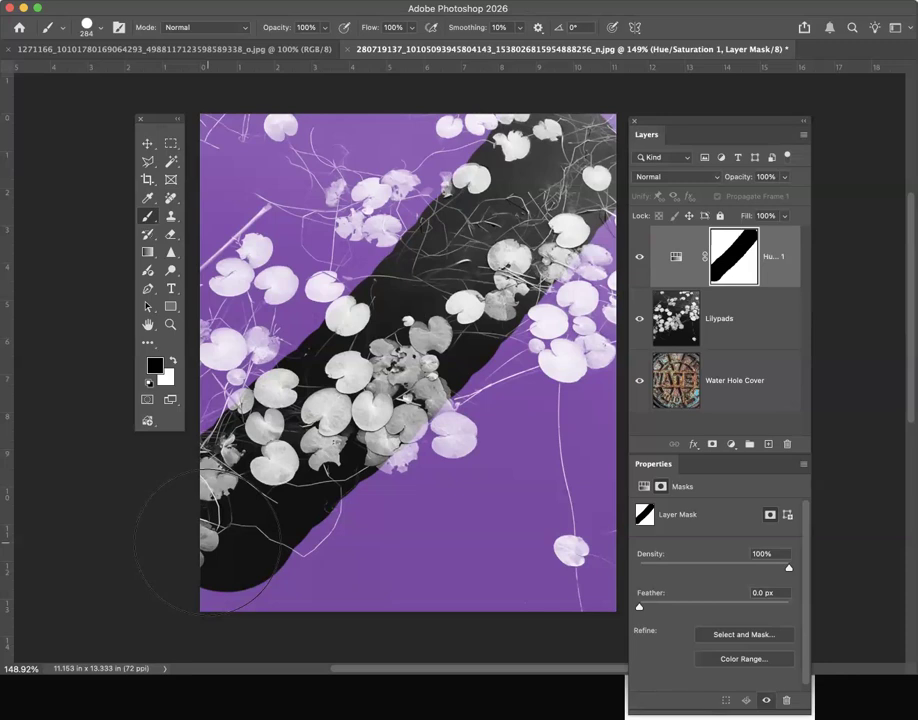
key(super+BackSpace)
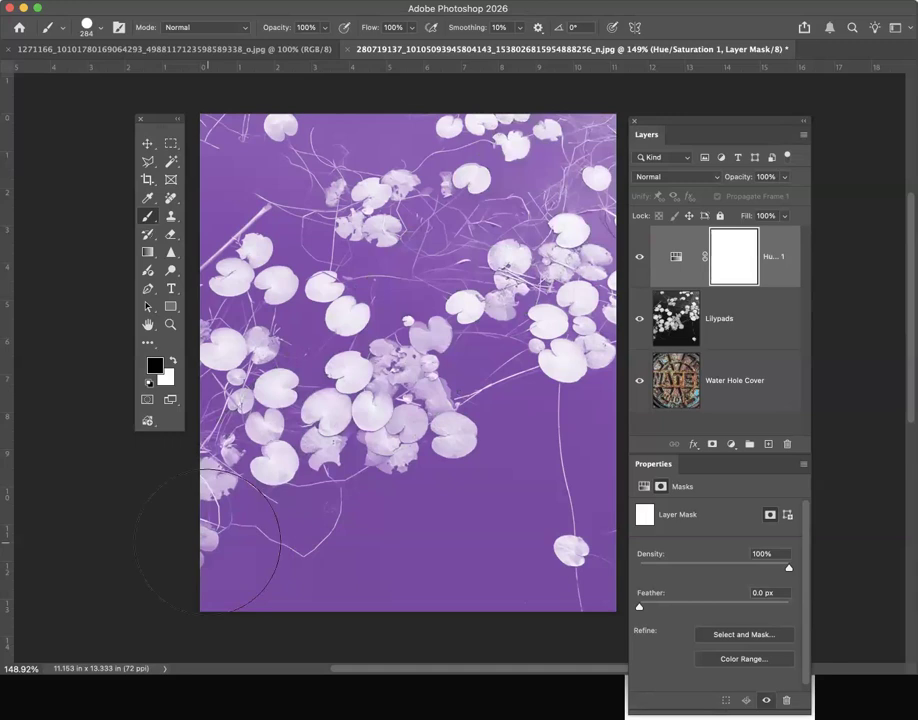
Step: Paint black along the top and bottom edges of the adjustment mask with a soft 460 px brush
click(88, 30)
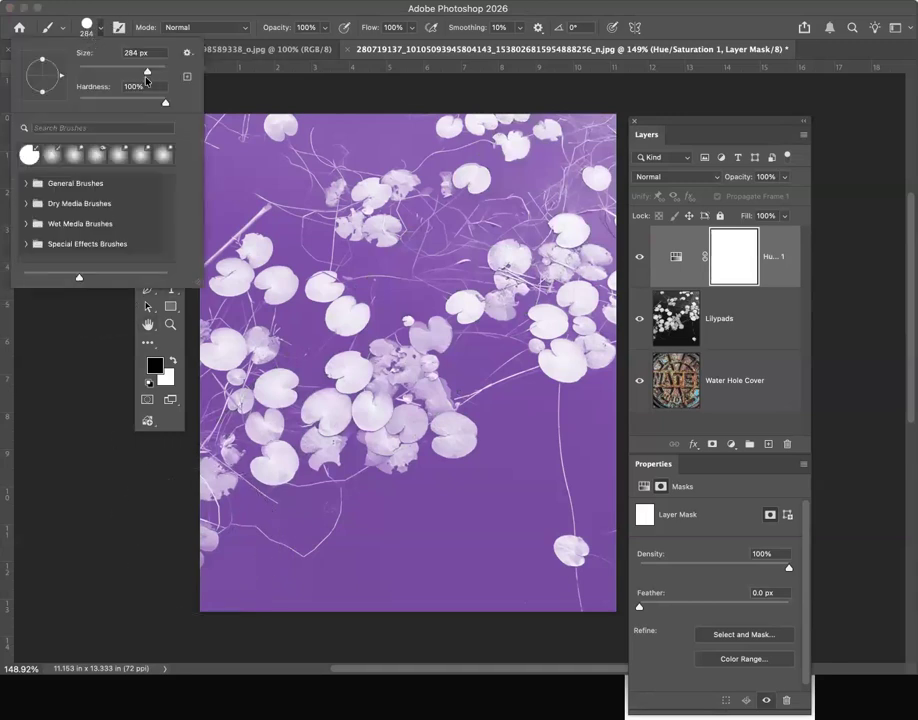
drag(165, 102, 55, 103)
drag(150, 72, 155, 72)
drag(575, 130, 225, 133)
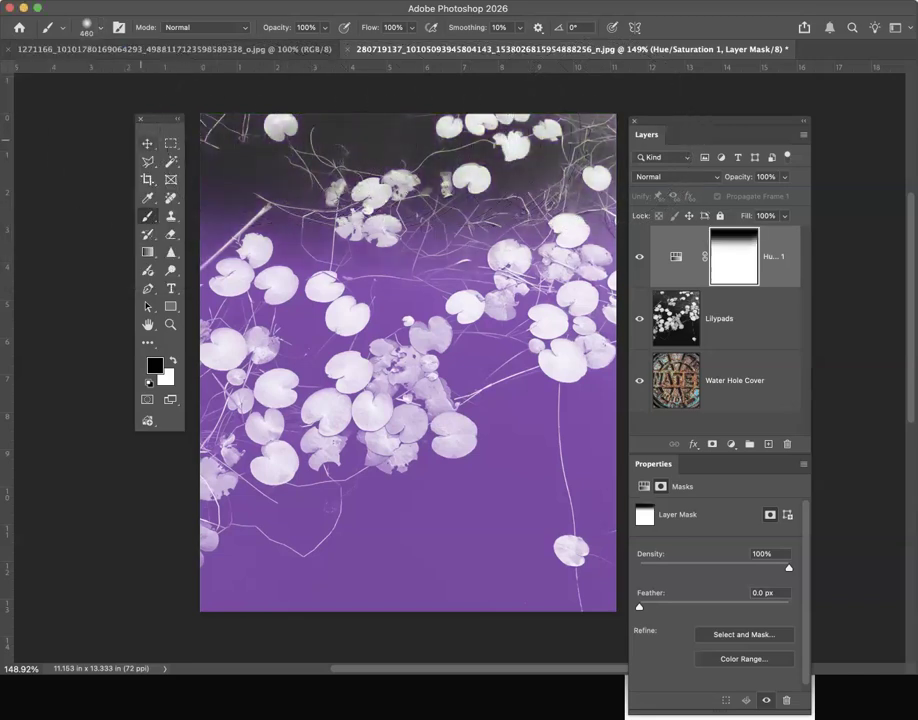
mouse_move(131, 502)
mouse_down()
mouse_move(174, 615)
mouse_move(459, 686)
mouse_move(603, 614)
mouse_up()
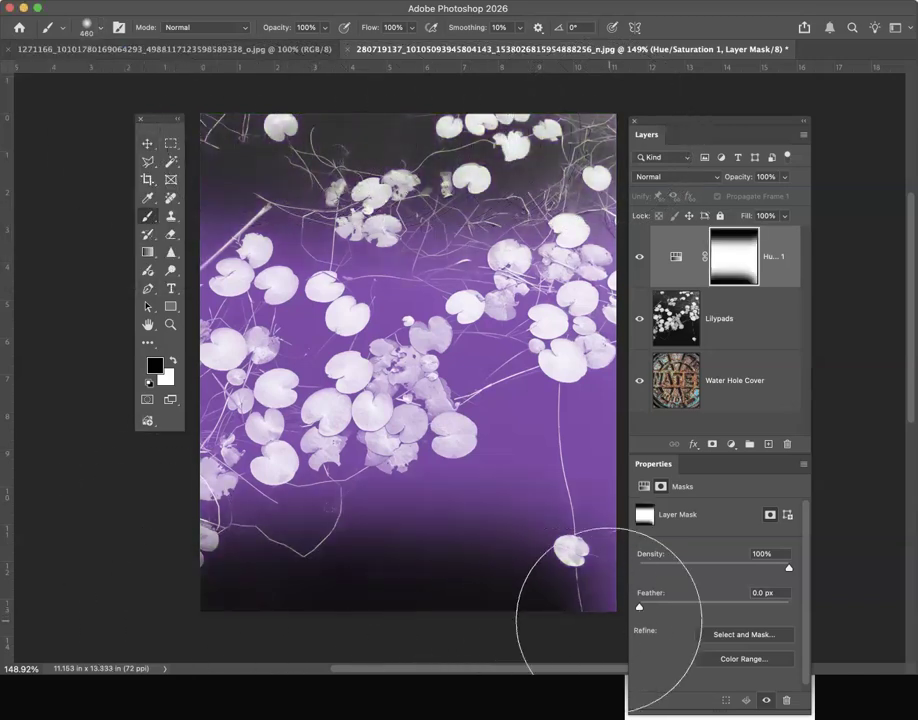